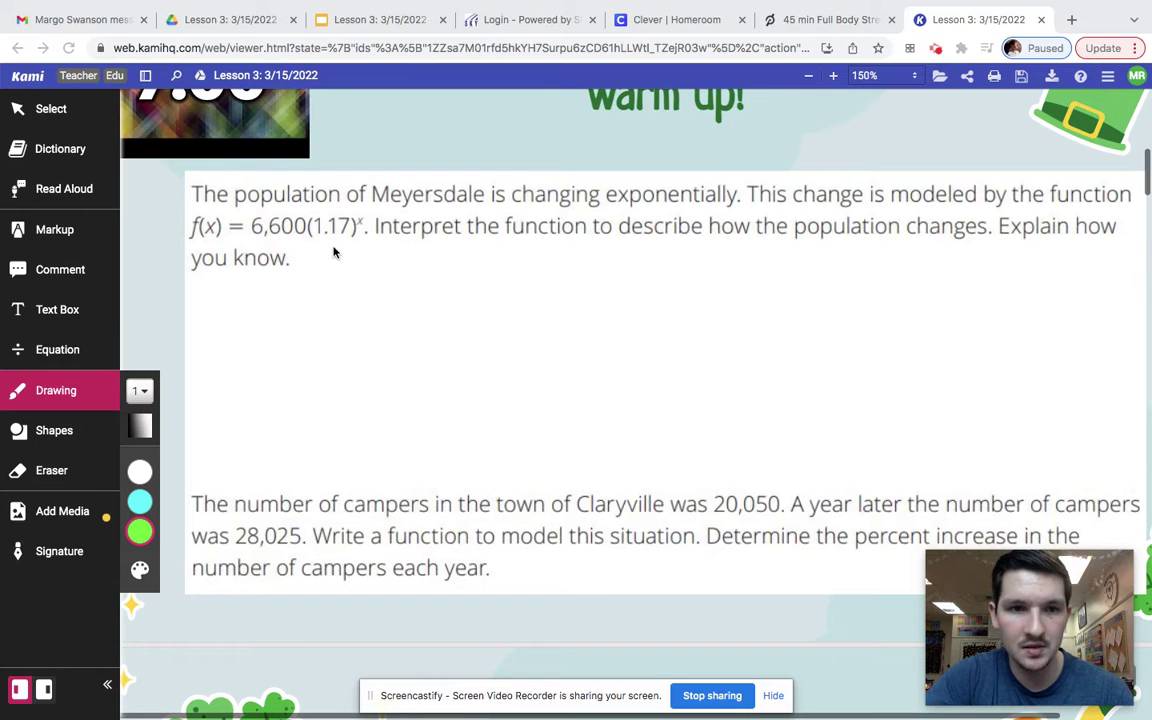
Switch from the Drawing tool to the Text Box tool in the left toolbar
{"action": "left_click", "coordinate": [58, 312]}
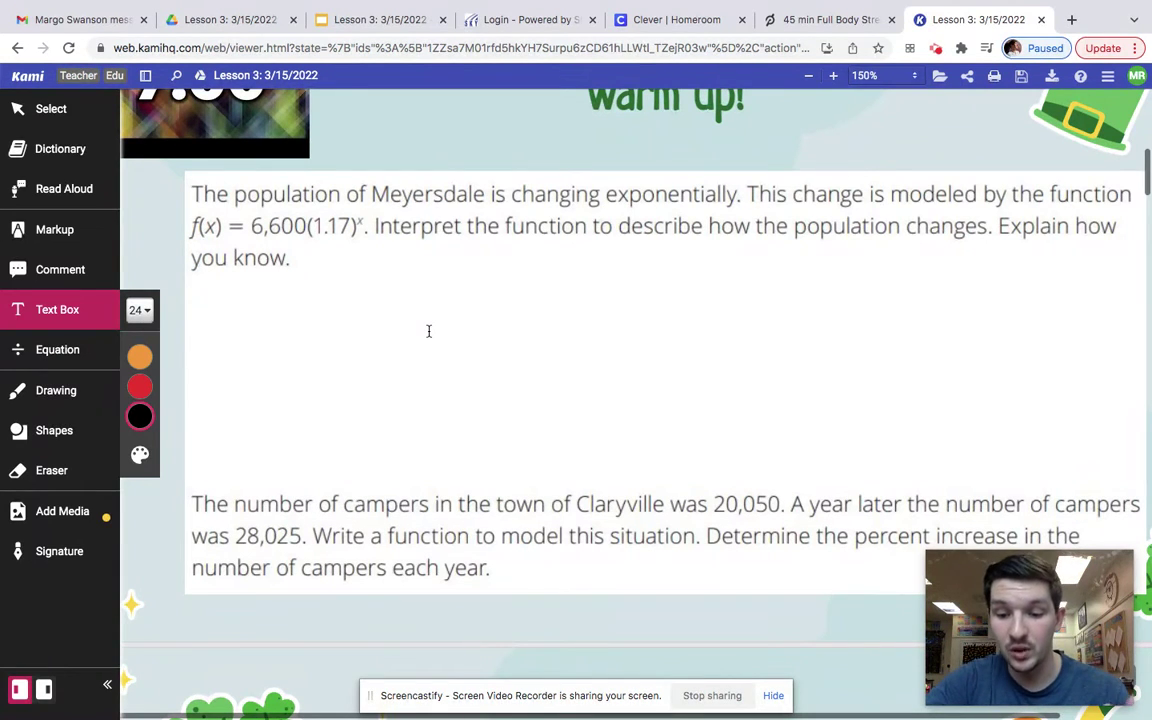
Type the equation 1 + r/100 = 1.17 below the Meyersdale population question
{"action": "left_click", "coordinate": [360, 319]}
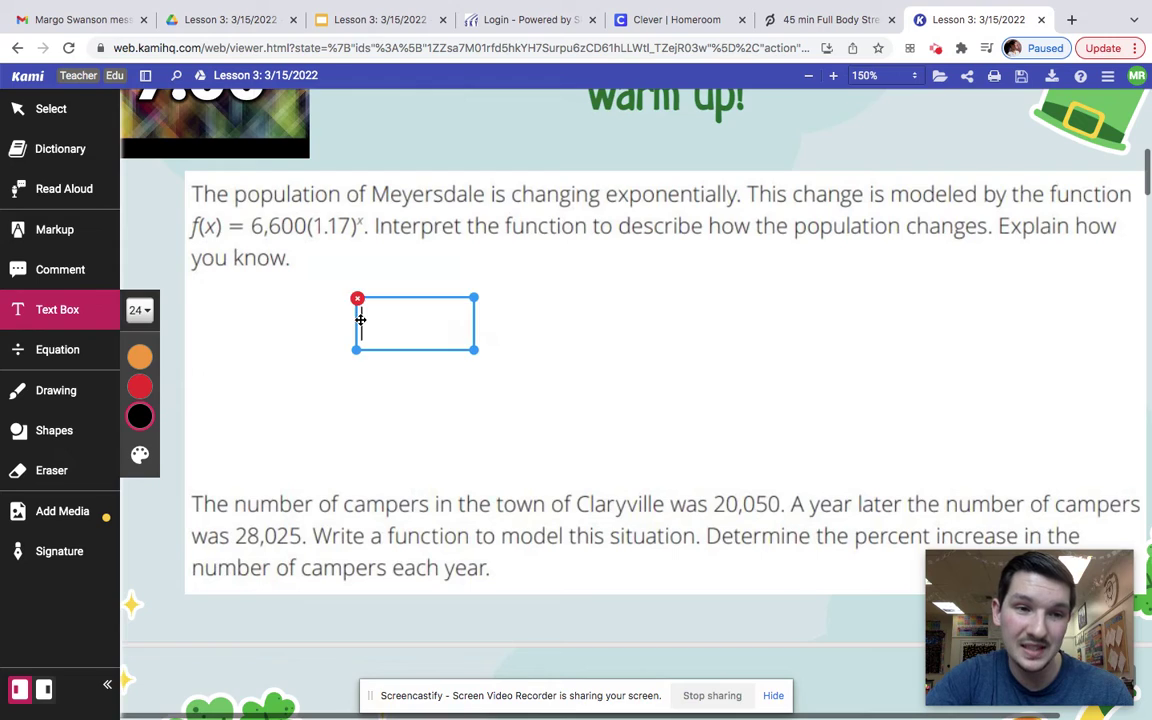
{"action": "left_click", "coordinate": [47, 350]}
{"action": "left_click", "coordinate": [348, 335]}
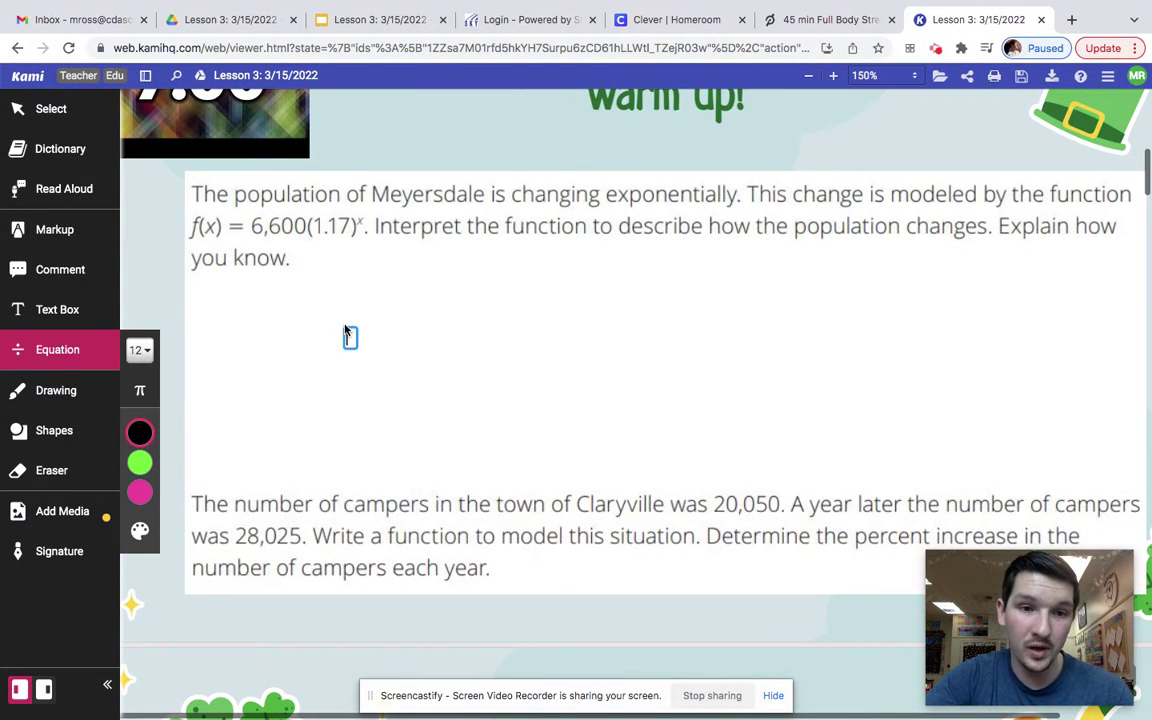
{"action": "type", "text": "1 "}
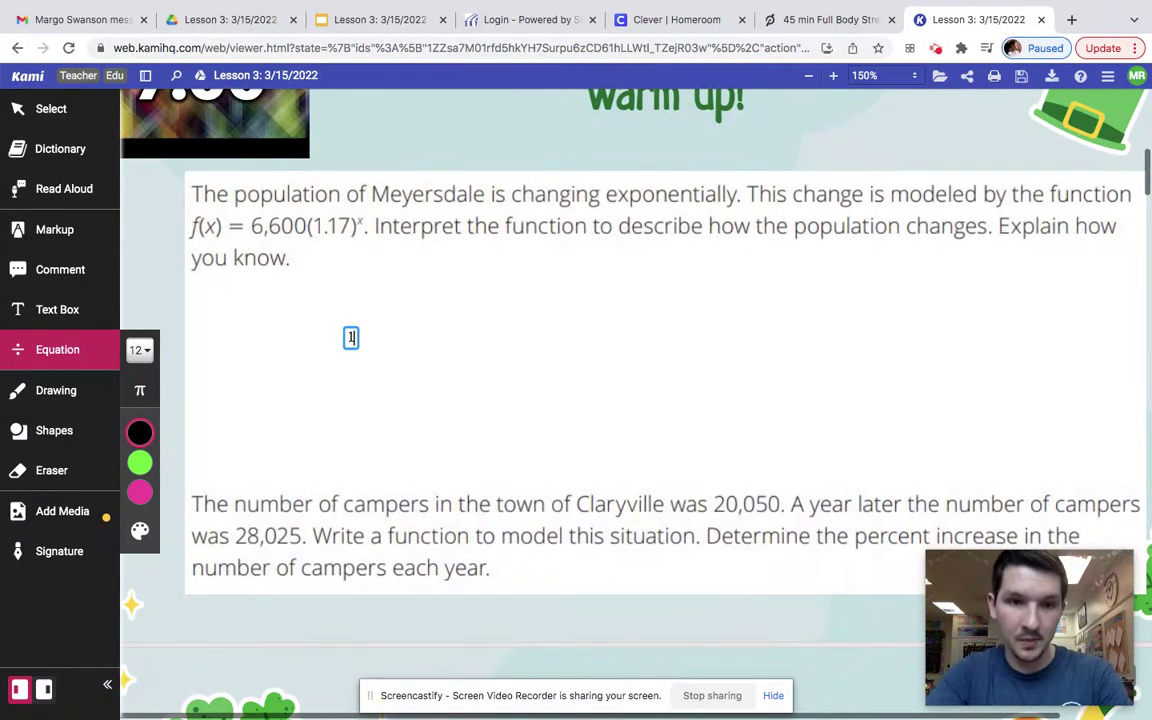
{"action": "type", "text": "+ "}
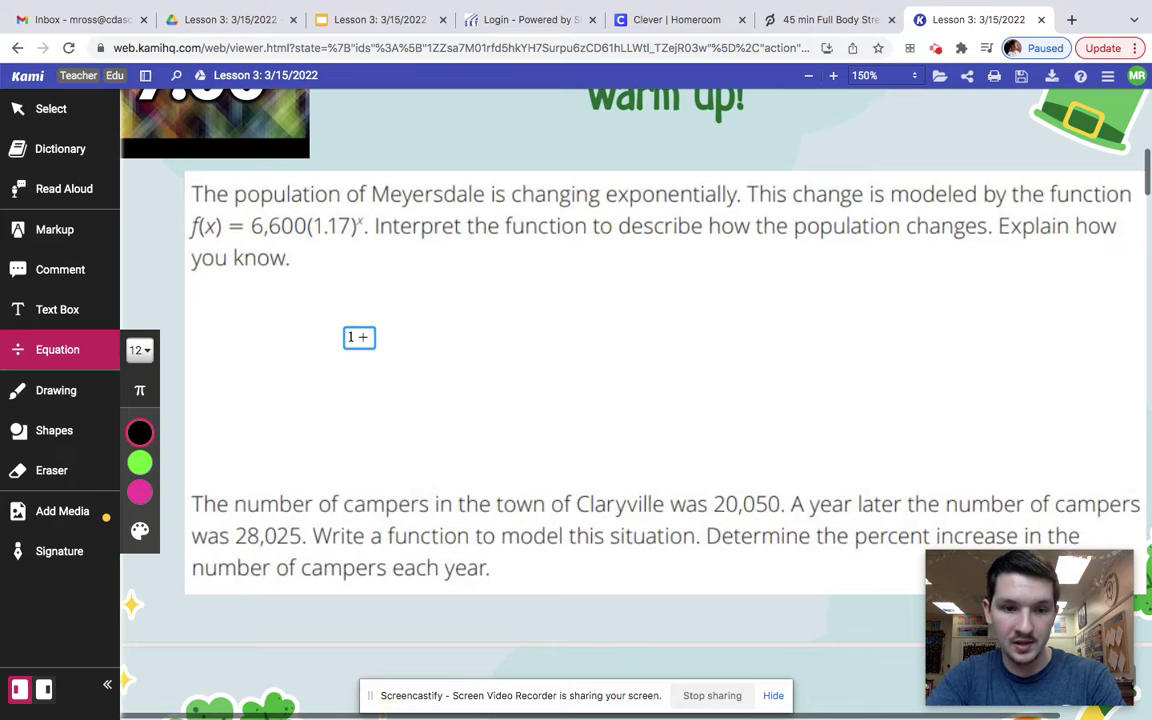
{"action": "type", "text": "r"}
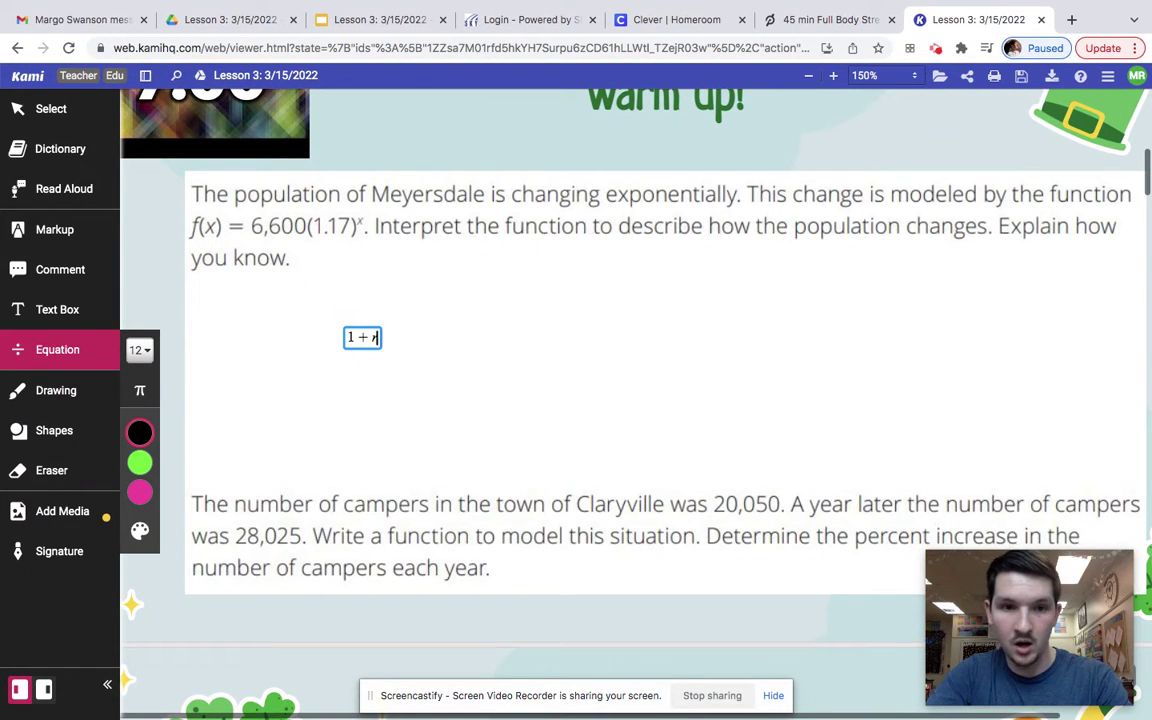
{"action": "type", "text": "/100"}
{"action": "key", "text": "Right"}
{"action": "type", "text": "= 1"}
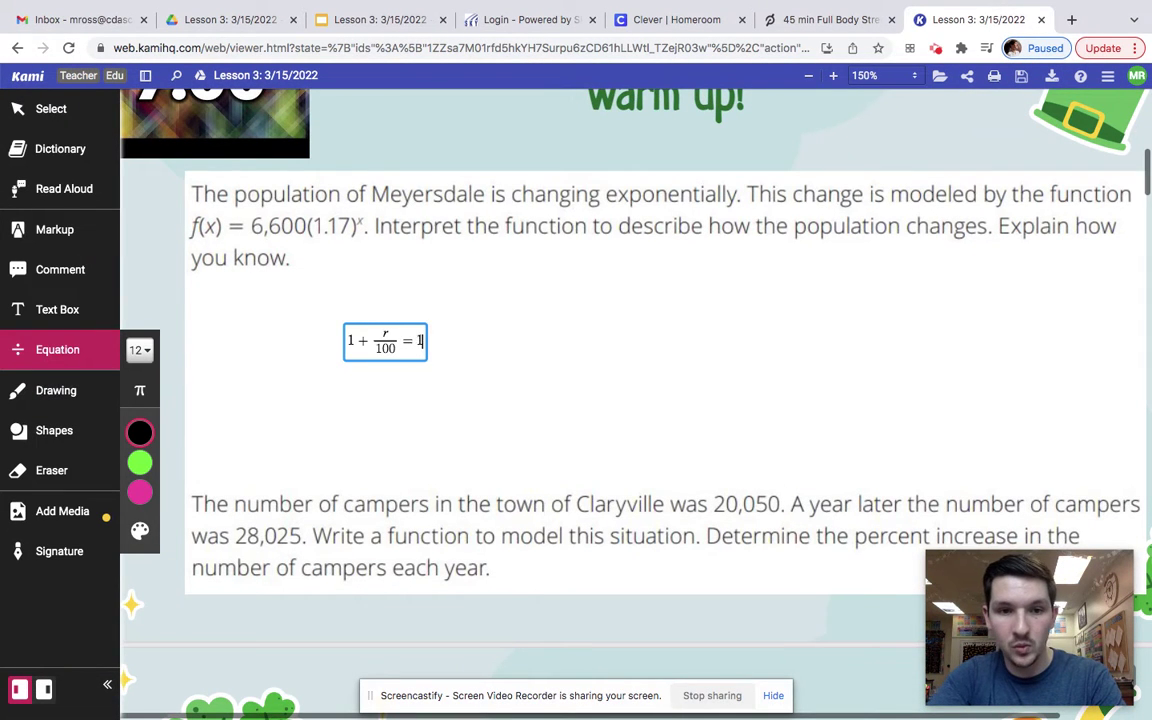
{"action": "type", "text": ".17"}
{"action": "left_click", "coordinate": [401, 341]}
{"action": "key", "text": "Right"}
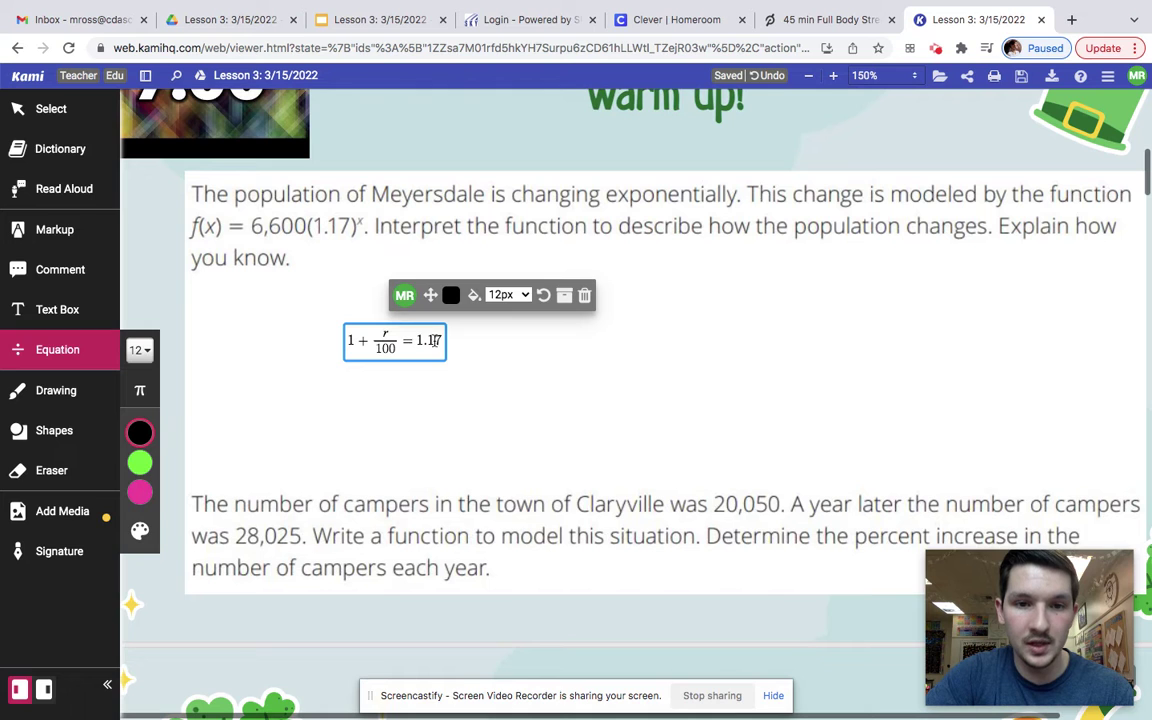
Select parts of the 1 + r/100 = 1.17 equation, commit it, and reopen it for editing
{"action": "left_click_drag", "start_coordinate": [347, 341], "coordinate": [312, 310]}
{"action": "left_click", "coordinate": [437, 341]}
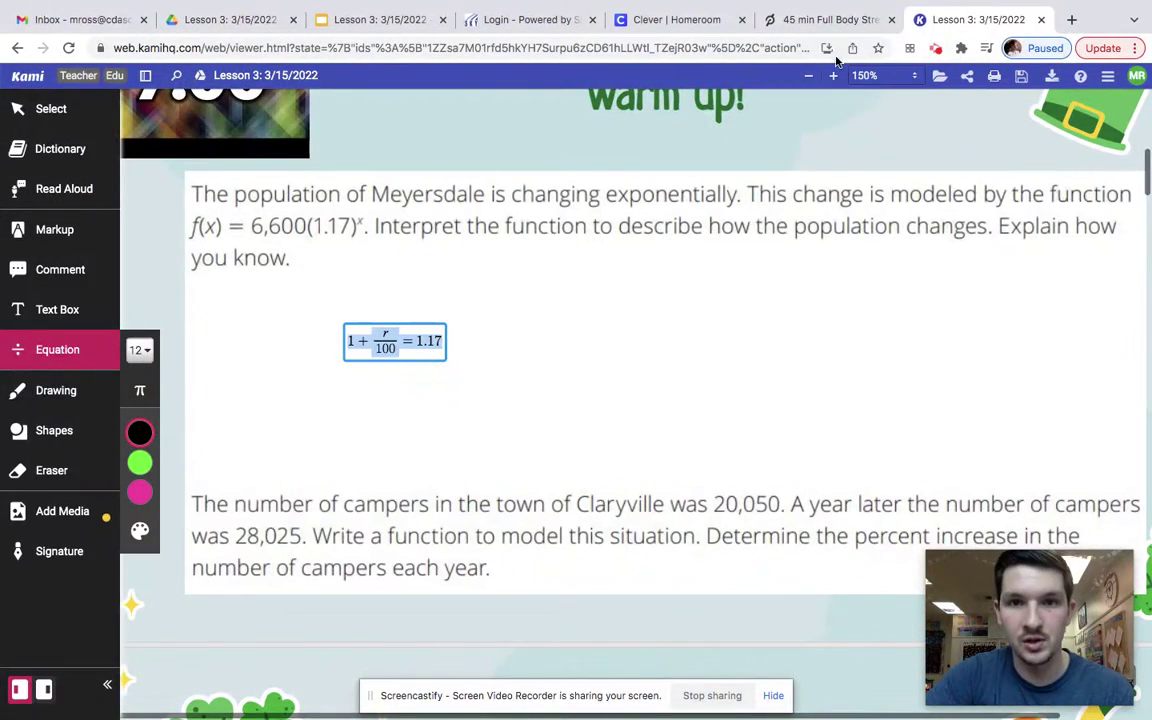
{"action": "right_click", "coordinate": [384, 338]}
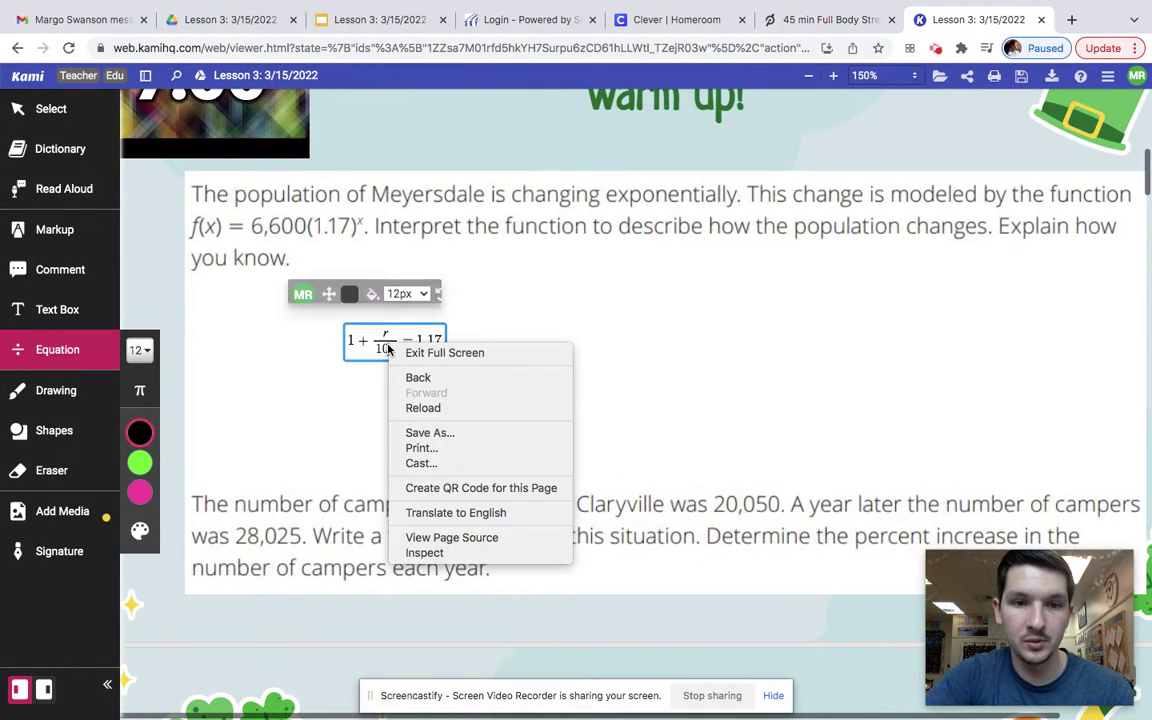
{"action": "left_click", "coordinate": [410, 296]}
{"action": "left_click", "coordinate": [398, 365]}
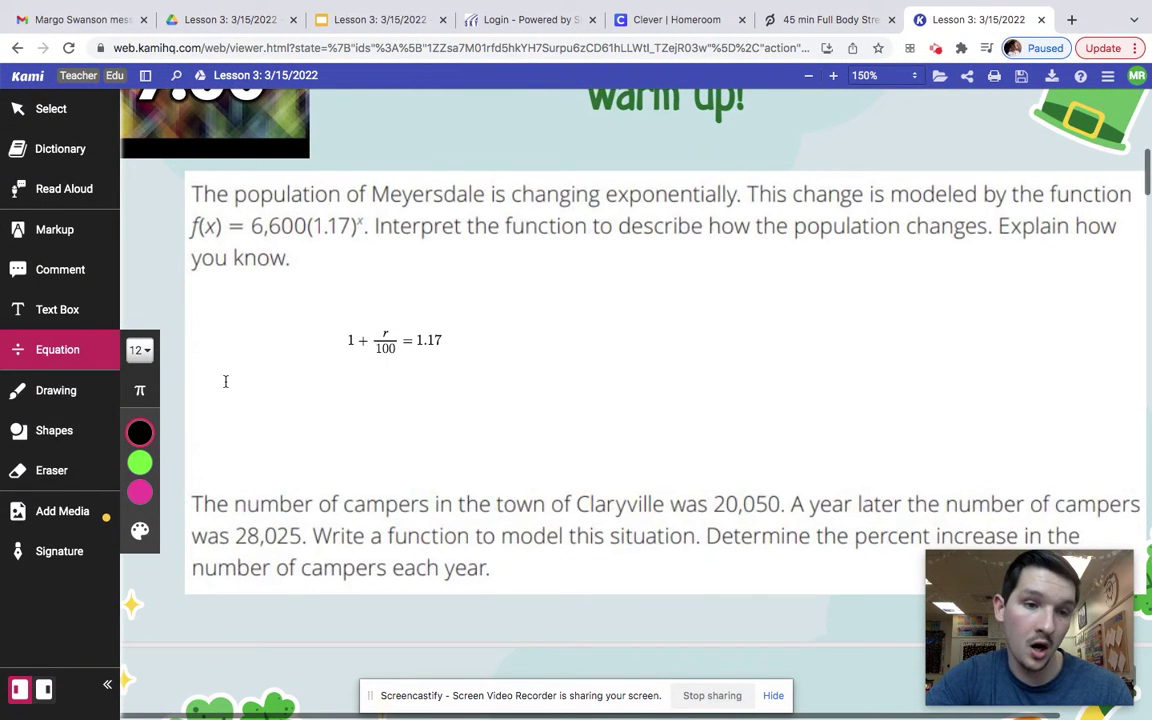
{"action": "left_click", "coordinate": [410, 358]}
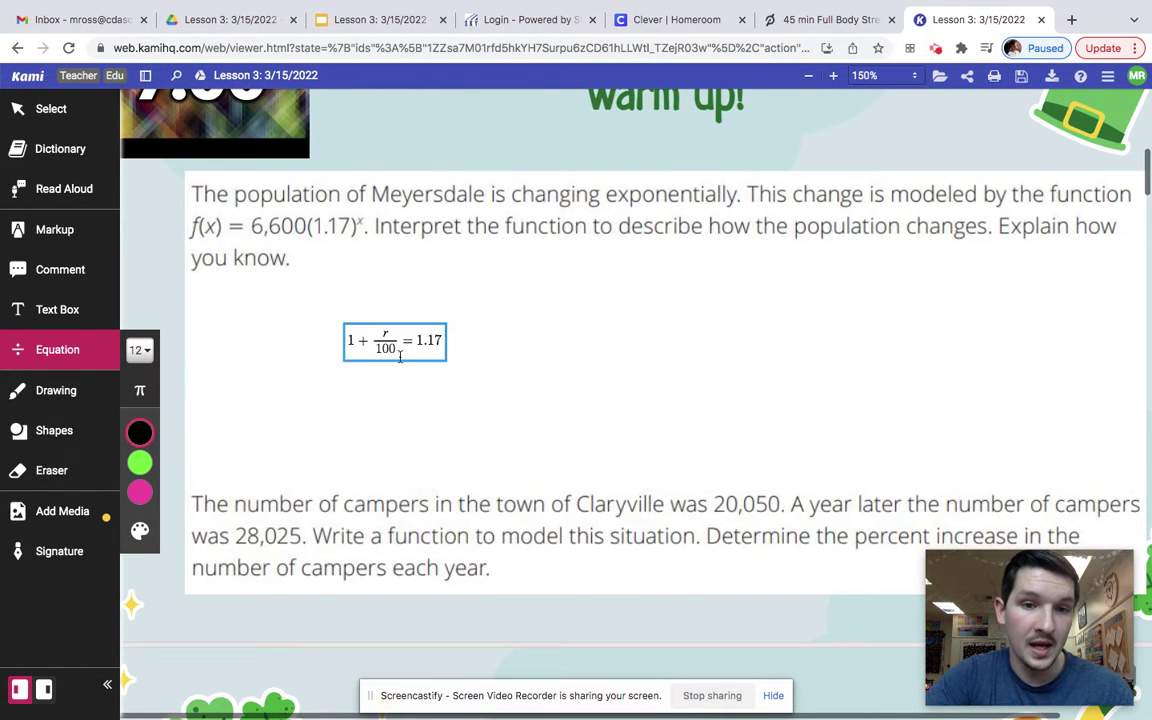
{"action": "left_click", "coordinate": [66, 309]}
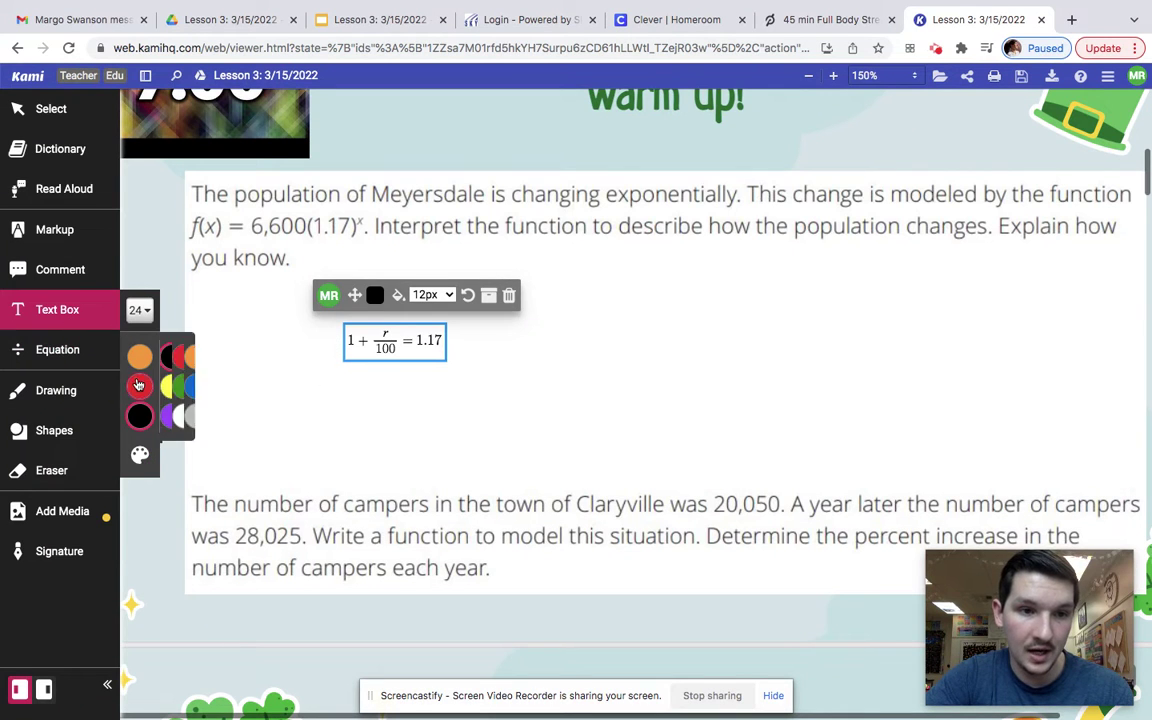
{"action": "left_click", "coordinate": [57, 349]}
{"action": "left_click", "coordinate": [412, 368]}
Add the equations r/100 = .17 and r = 17% under the first equation
{"action": "left_click", "coordinate": [347, 379]}
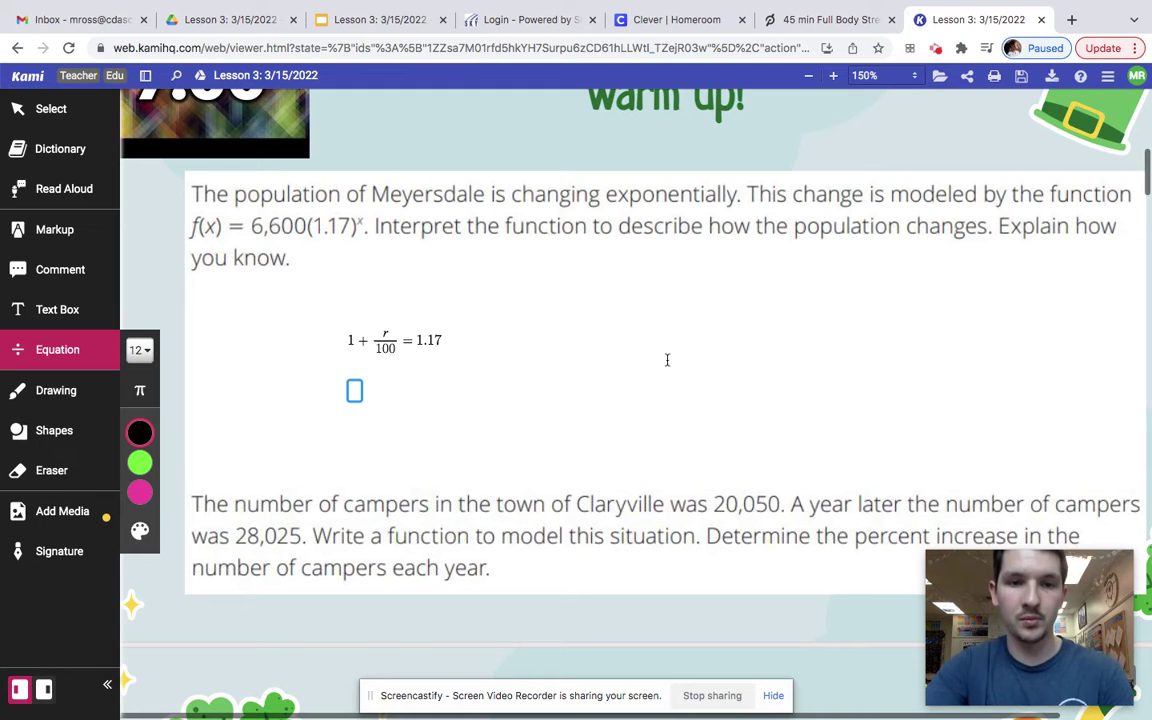
{"action": "type", "text": "r/100 "}
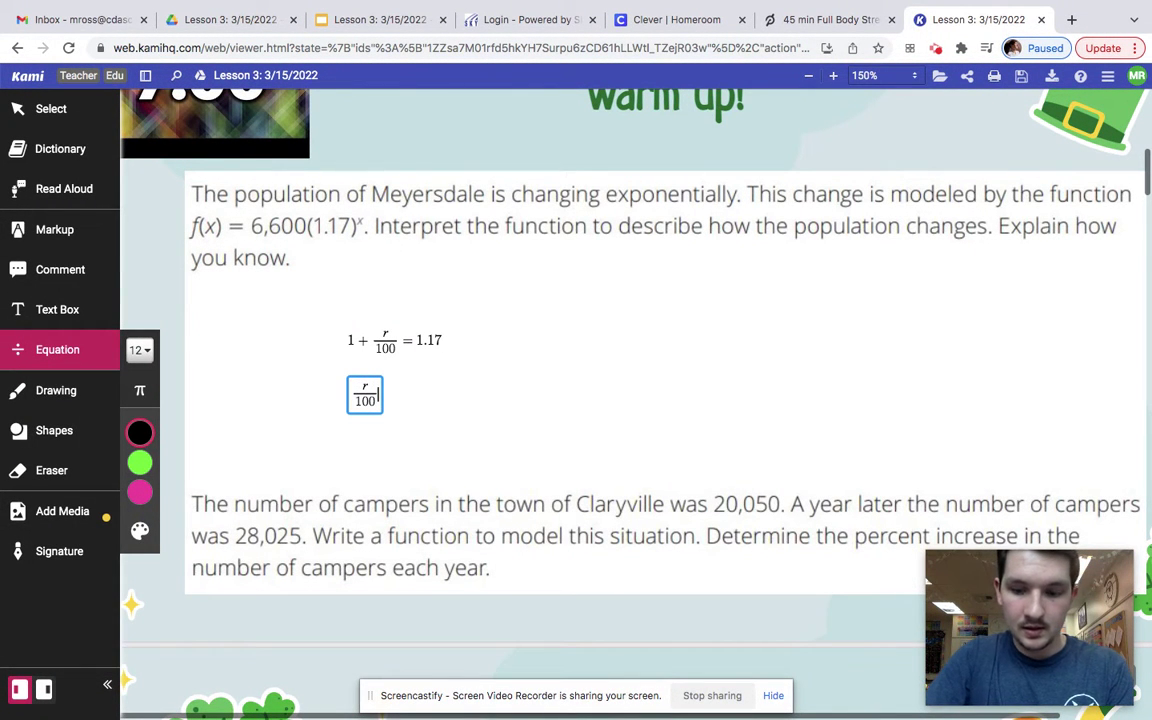
{"action": "type", "text": "= "}
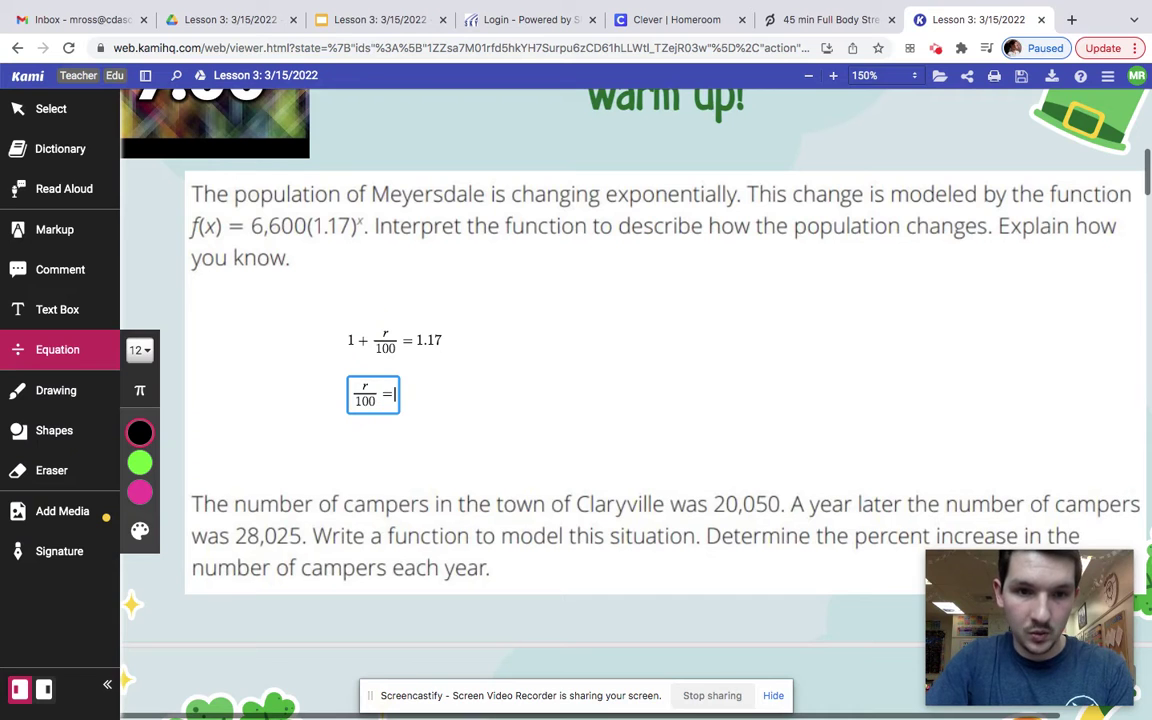
{"action": "type", "text": ".17"}
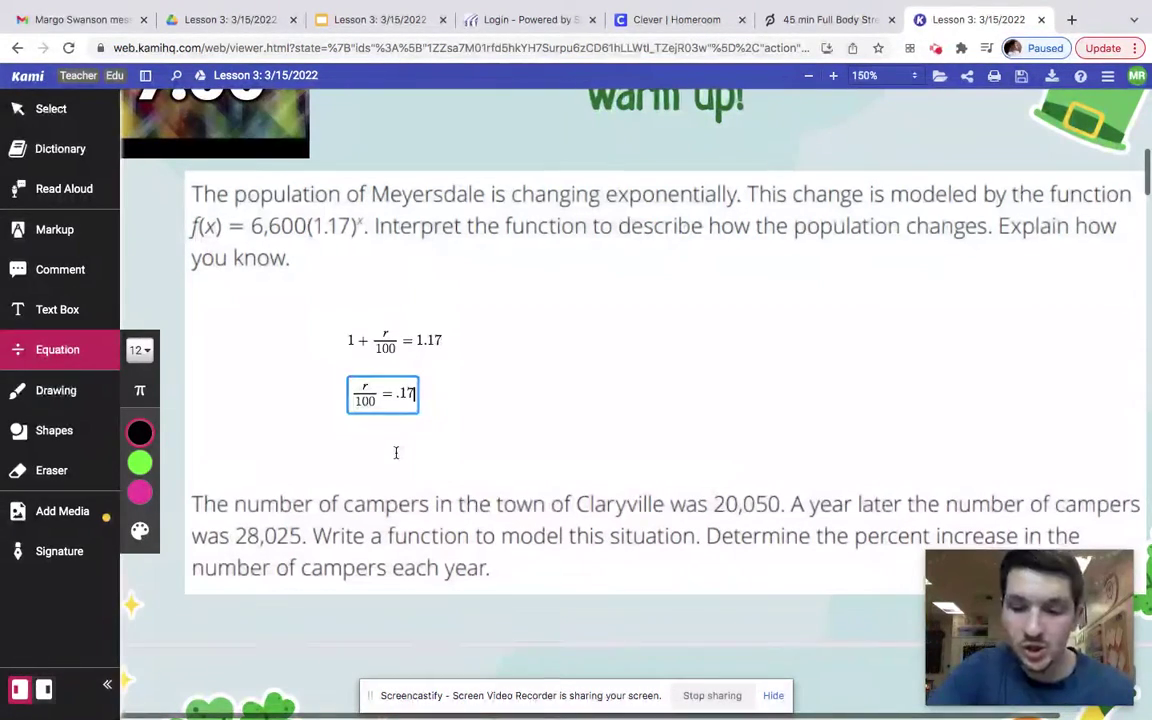
{"action": "left_click", "coordinate": [393, 450]}
{"action": "left_click", "coordinate": [561, 413]}
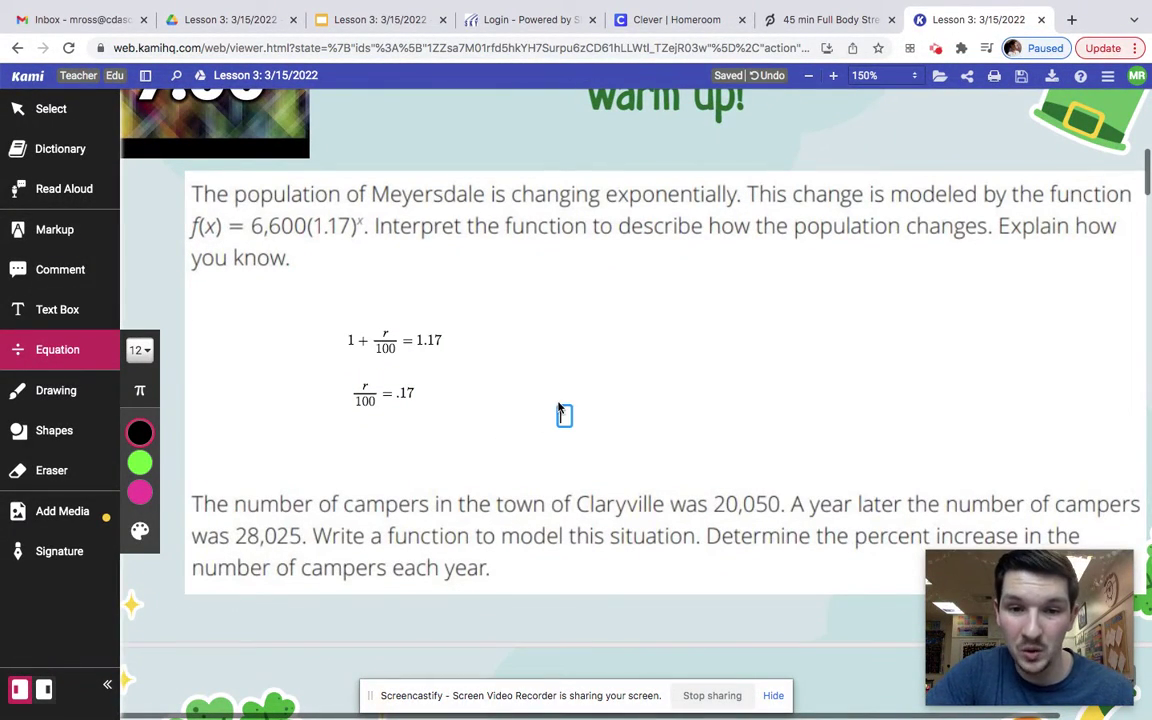
{"action": "type", "text": "r"}
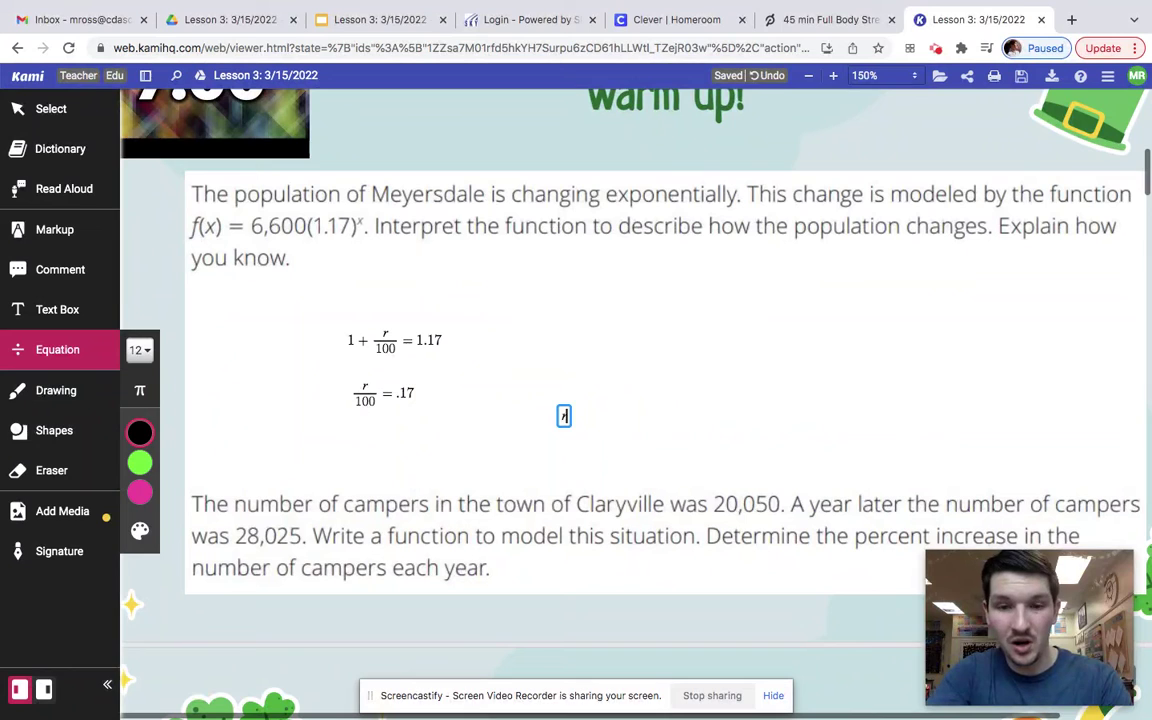
{"action": "type", "text": " = 17%"}
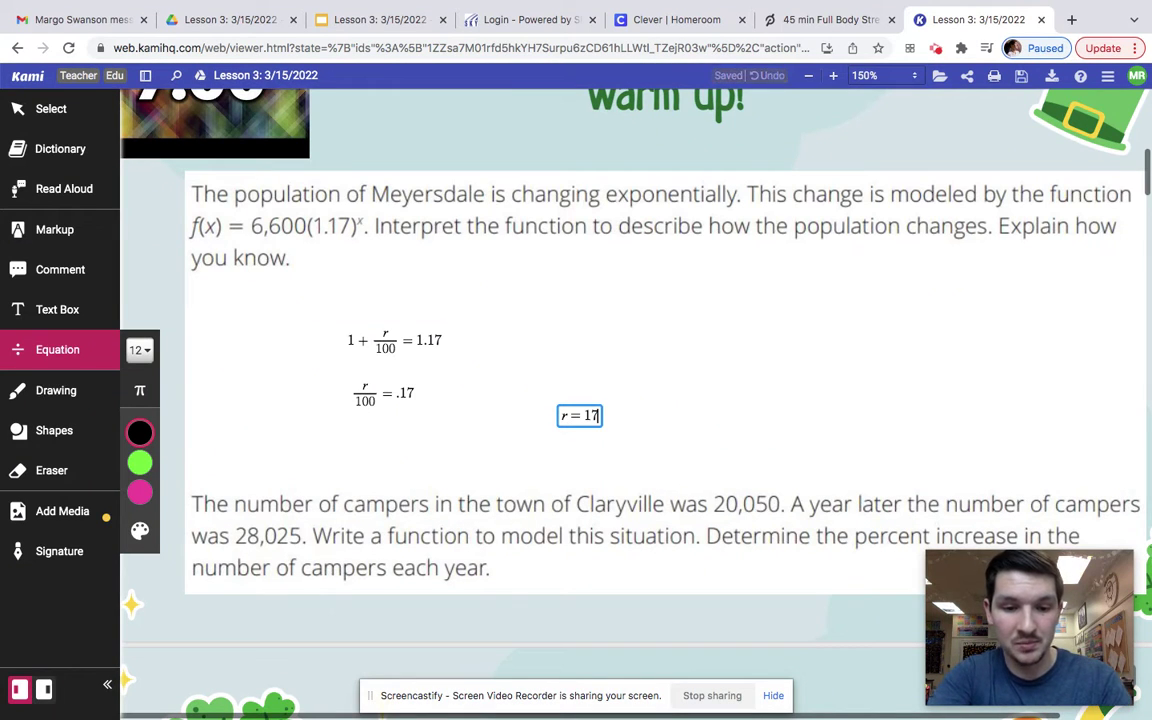
{"action": "left_click", "coordinate": [615, 415]}
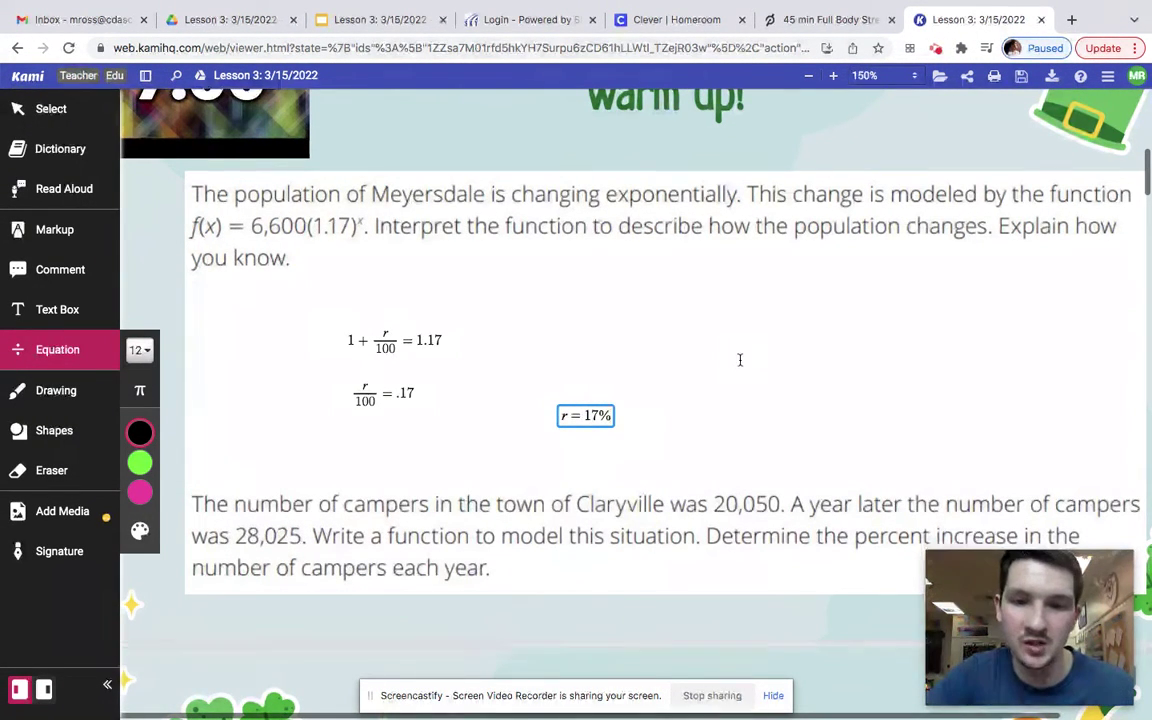
Commit the r = 17% equation and clear a mistyped 'Ourp' from a new equation
{"action": "left_click", "coordinate": [562, 289]}
{"action": "left_click", "coordinate": [545, 306]}
{"action": "type", "text": "Ourp"}
{"action": "key", "text": "BackSpace"}
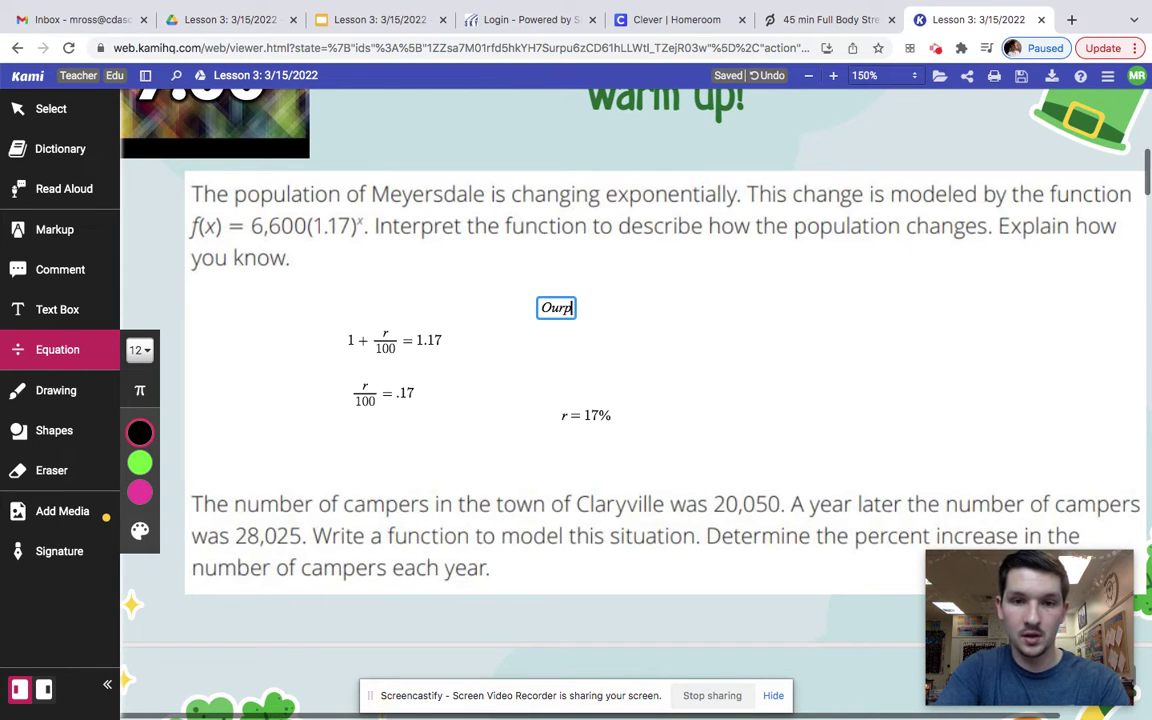
{"action": "key", "text": "BackSpace"}
{"action": "key", "text": "BackSpace"}
{"action": "key", "text": "BackSpace"}
Add an 11px text box reading 'Our population increases at a rate of 17% per year'
{"action": "left_click", "coordinate": [22, 300]}
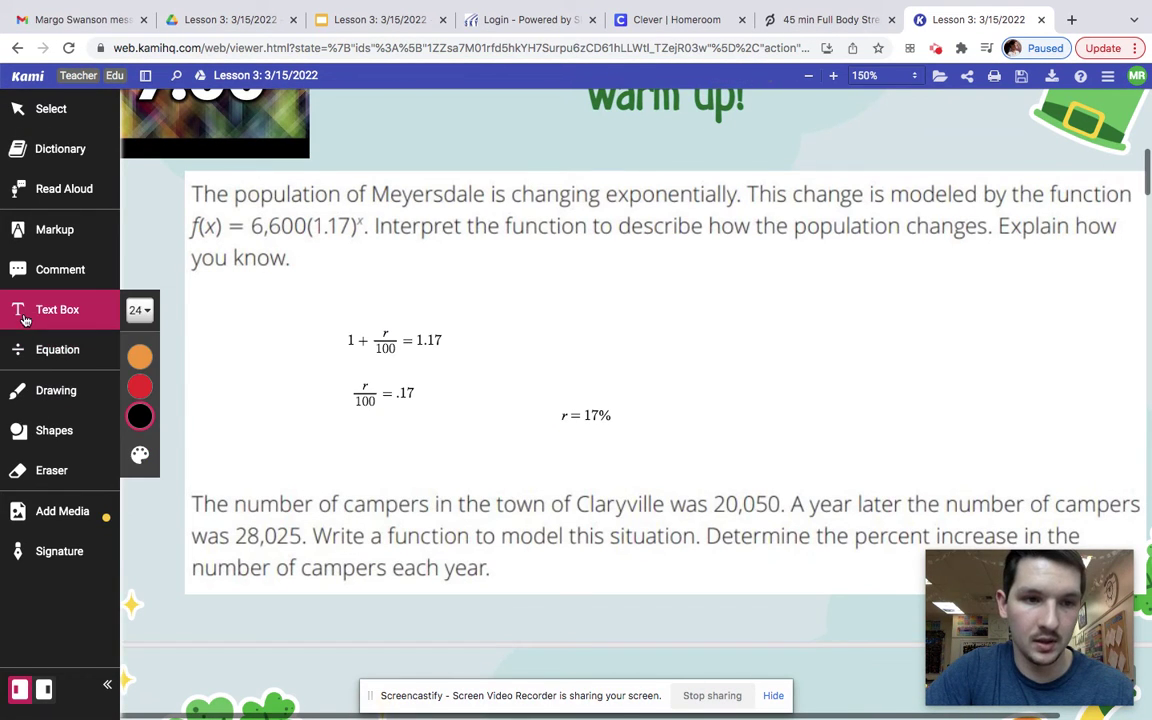
{"action": "left_click", "coordinate": [453, 300]}
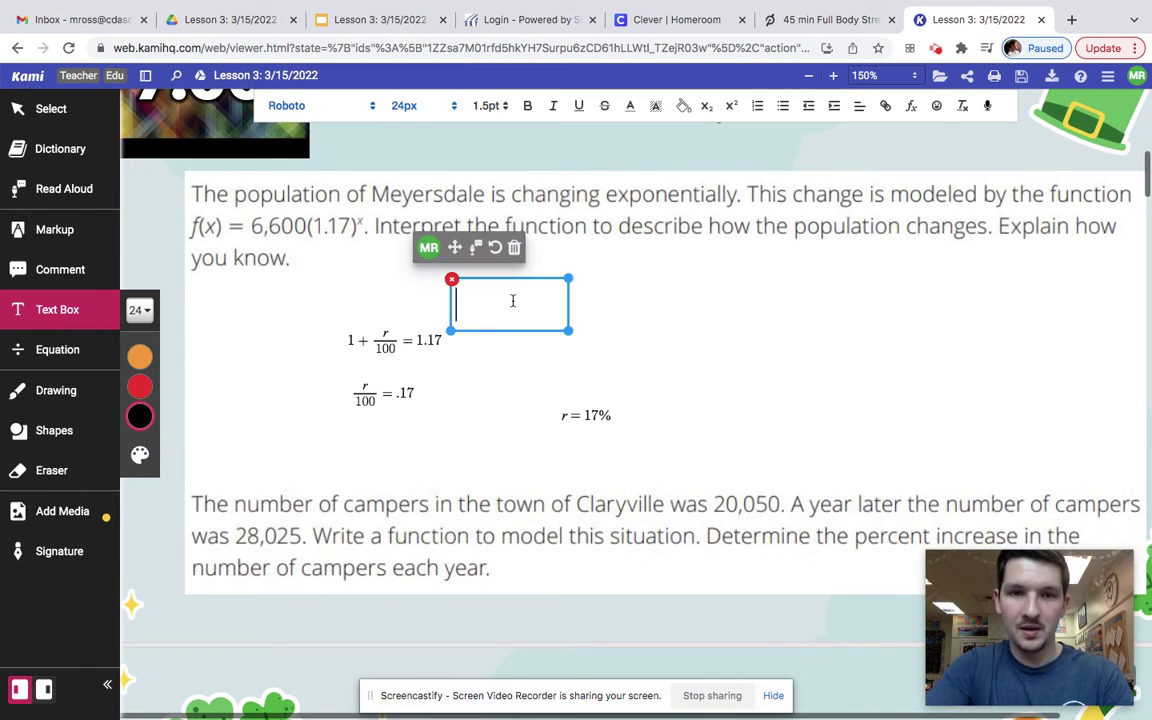
{"action": "left_click", "coordinate": [410, 105]}
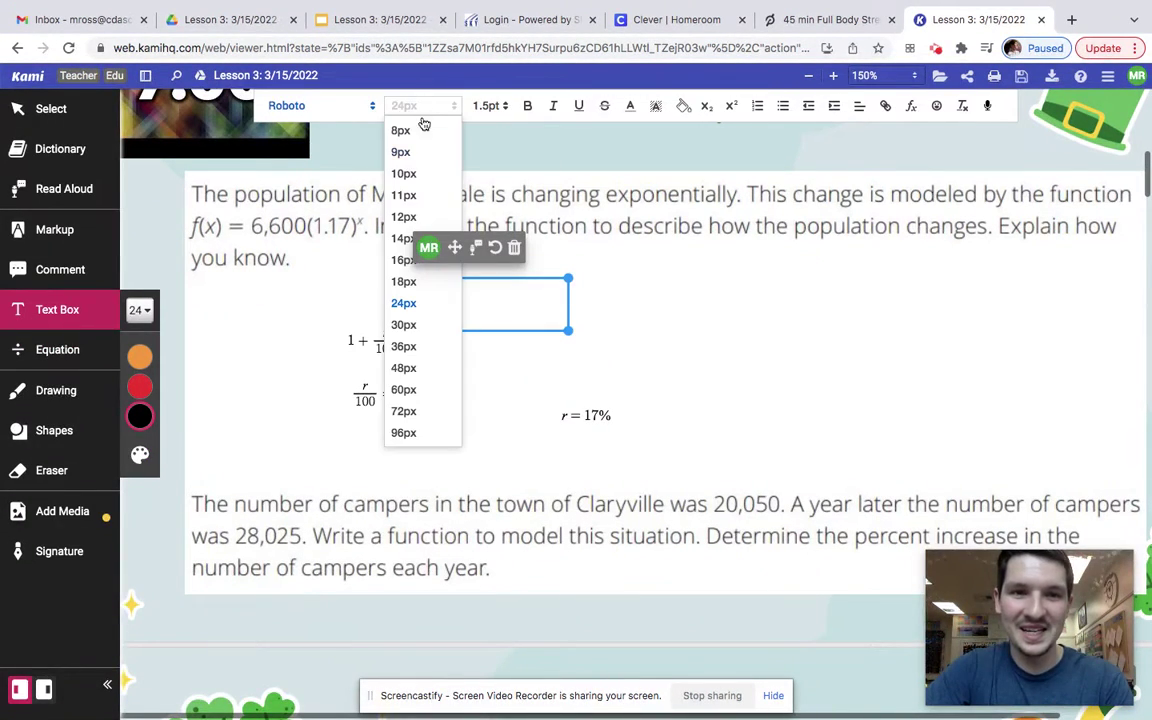
{"action": "left_click", "coordinate": [400, 190]}
{"action": "left_click", "coordinate": [483, 300]}
{"action": "type", "text": "Our"}
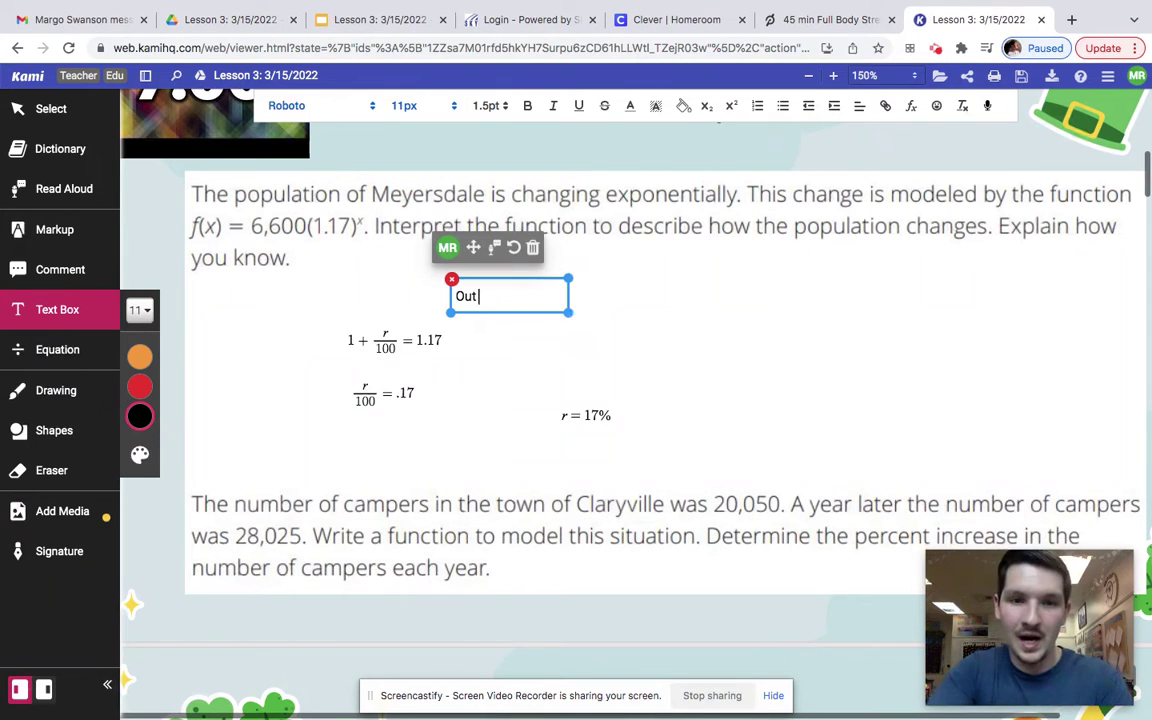
{"action": "type", "text": " population "}
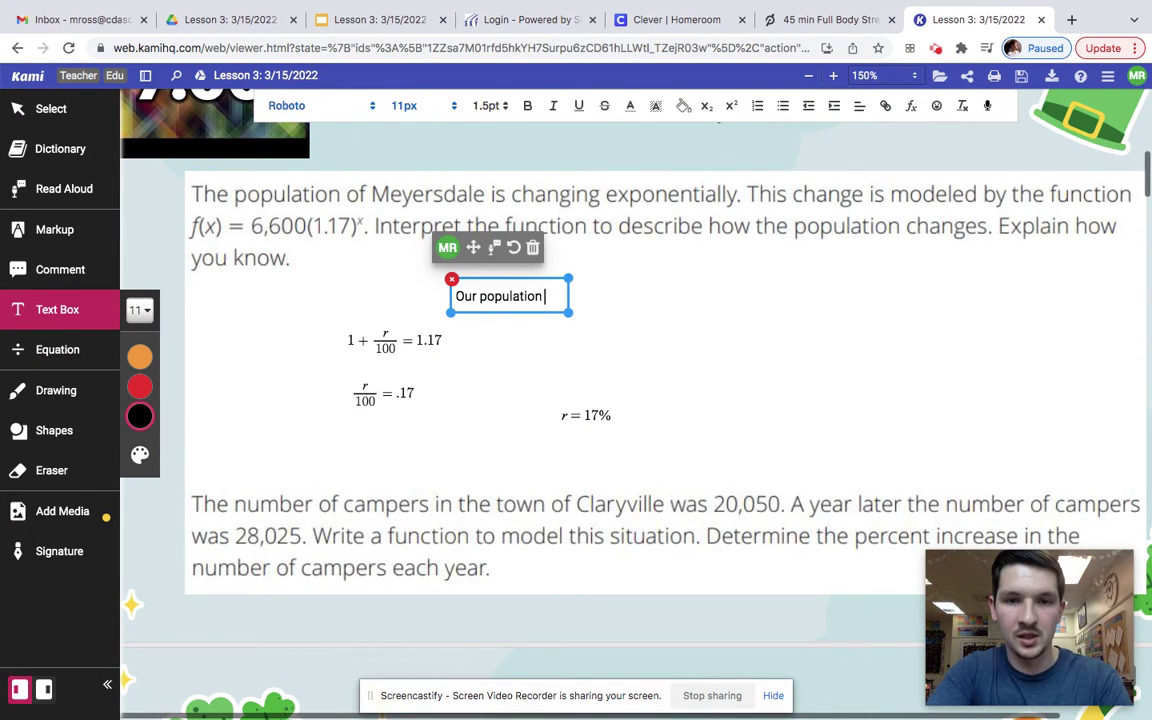
{"action": "type", "text": "increases"}
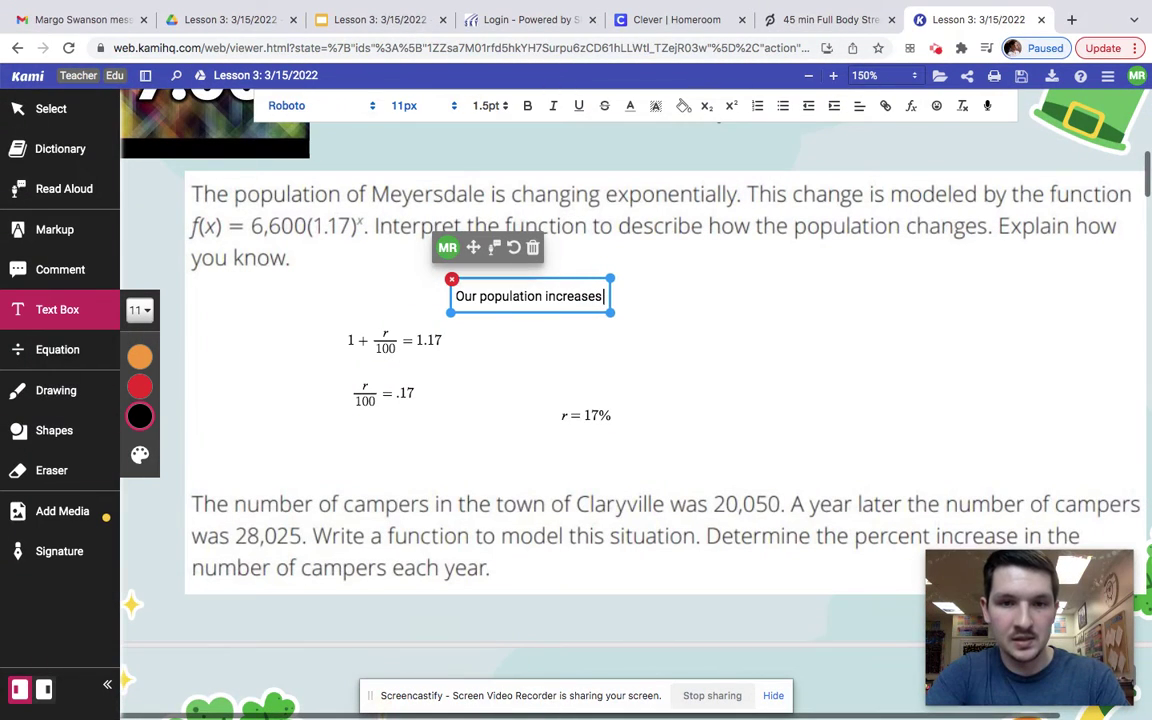
{"action": "type", "text": " at a rate of"}
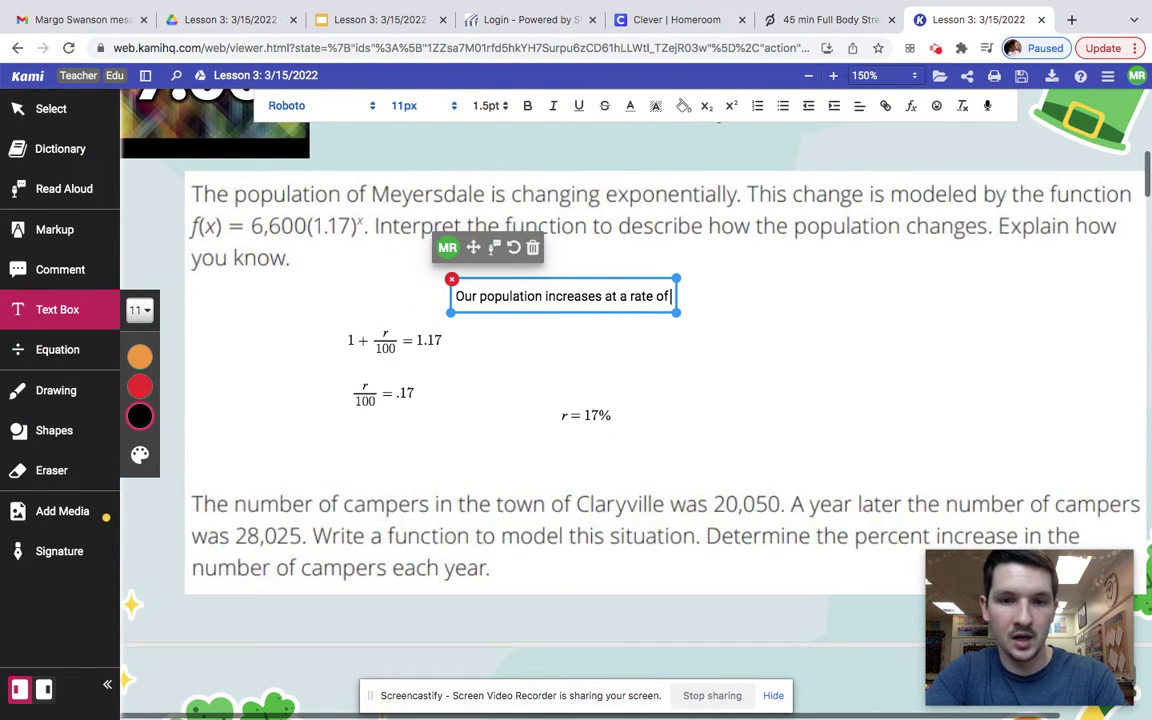
{"action": "type", "text": " 17%"}
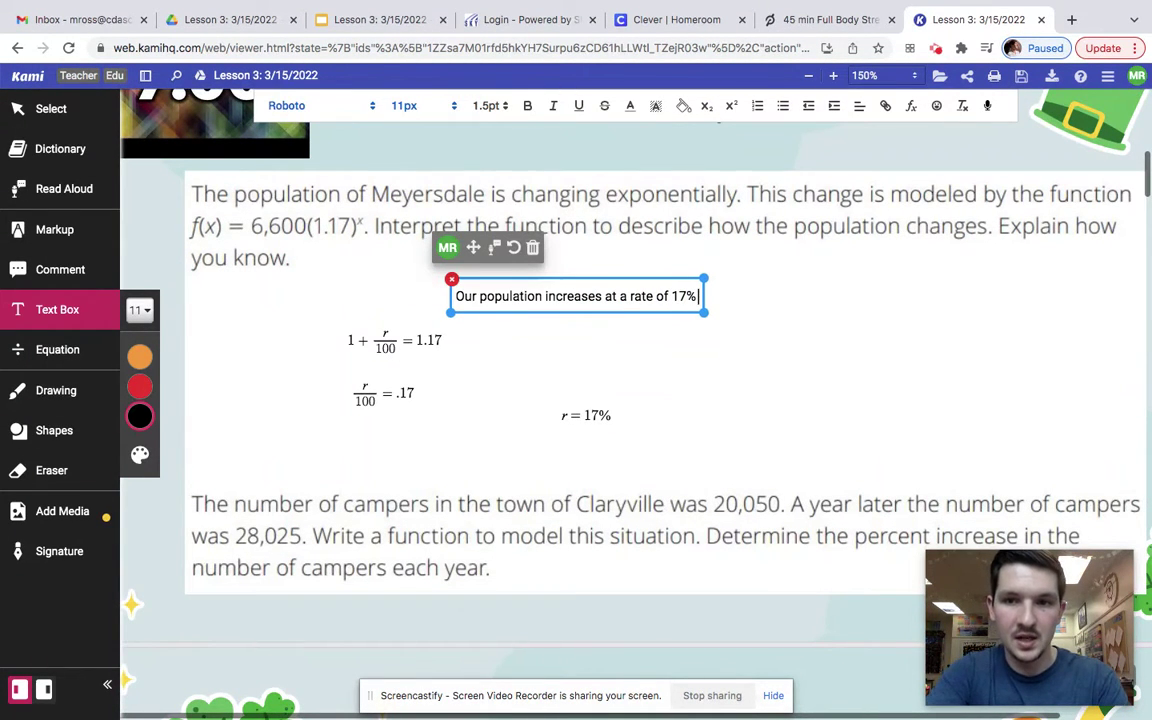
{"action": "type", "text": " per year"}
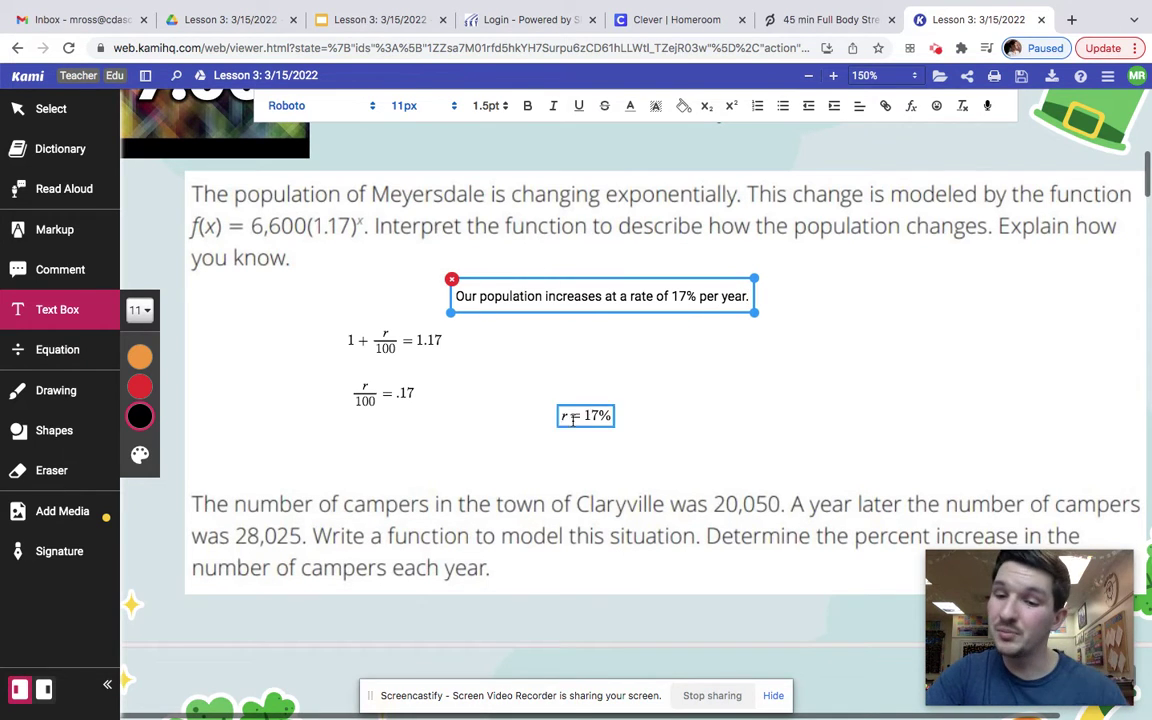
{"action": "left_click", "coordinate": [715, 380]}
{"action": "scroll", "coordinate": [716, 380], "scroll_direction": "down", "scroll_amount": 3}
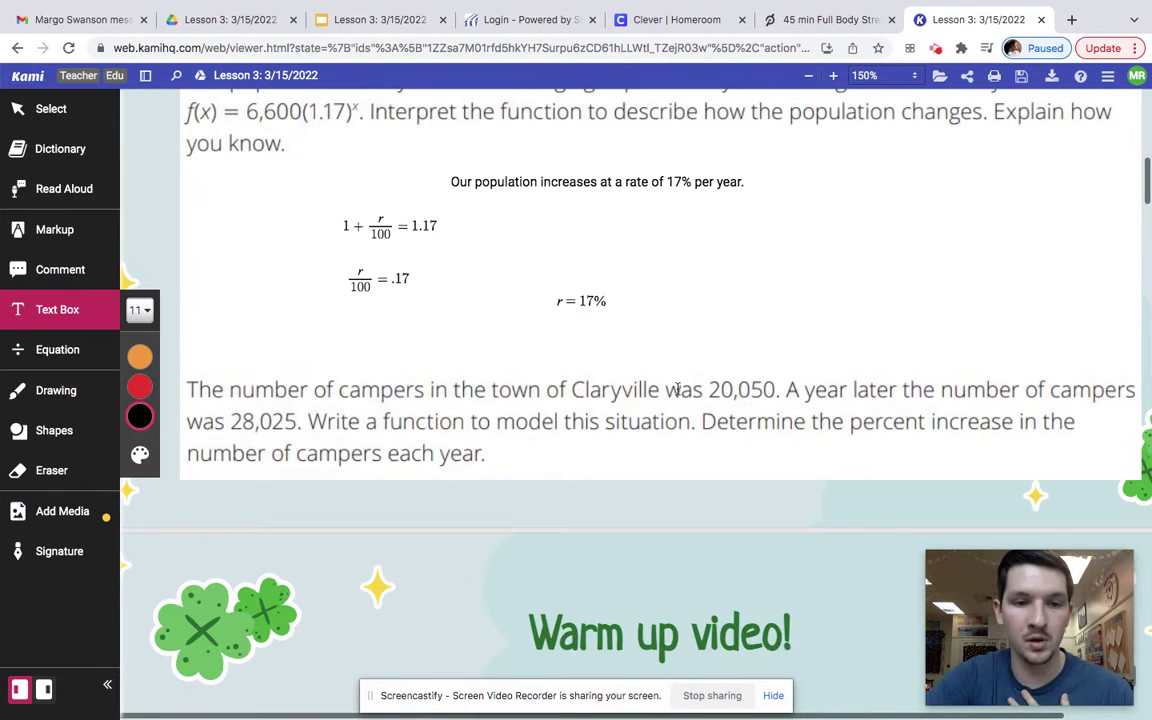
Remove a stray empty text box and start the equation f(x) = 20,050( above the campers question
{"action": "left_click", "coordinate": [670, 330]}
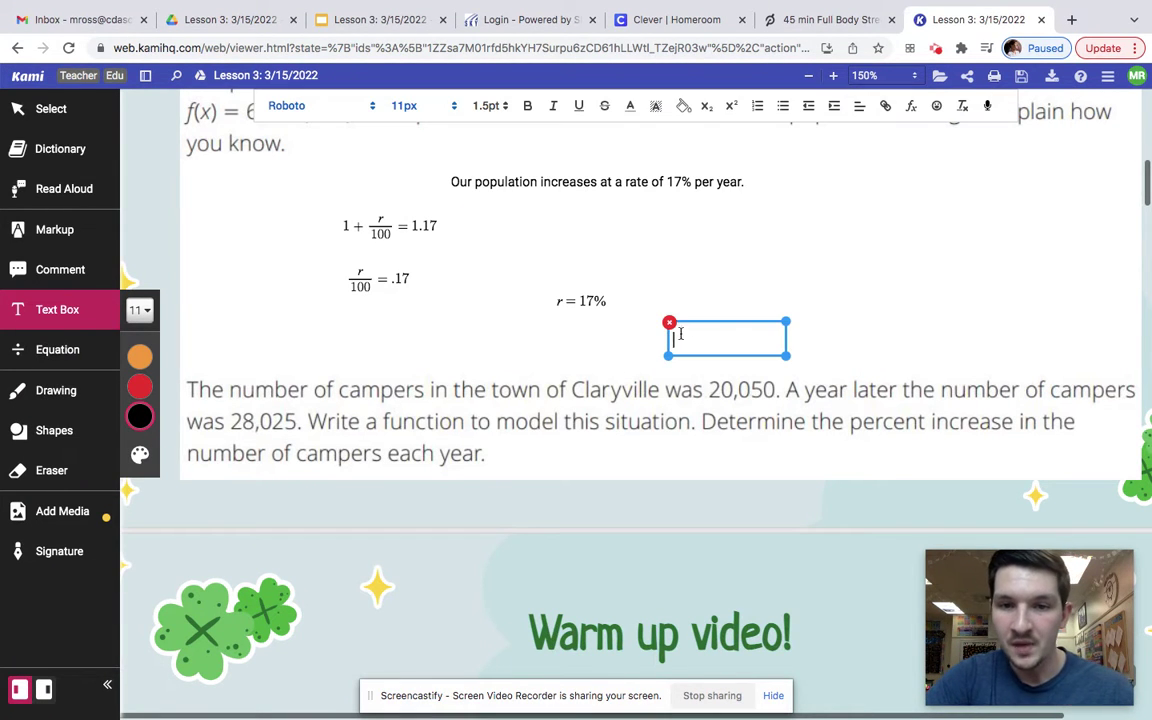
{"action": "left_click", "coordinate": [669, 323]}
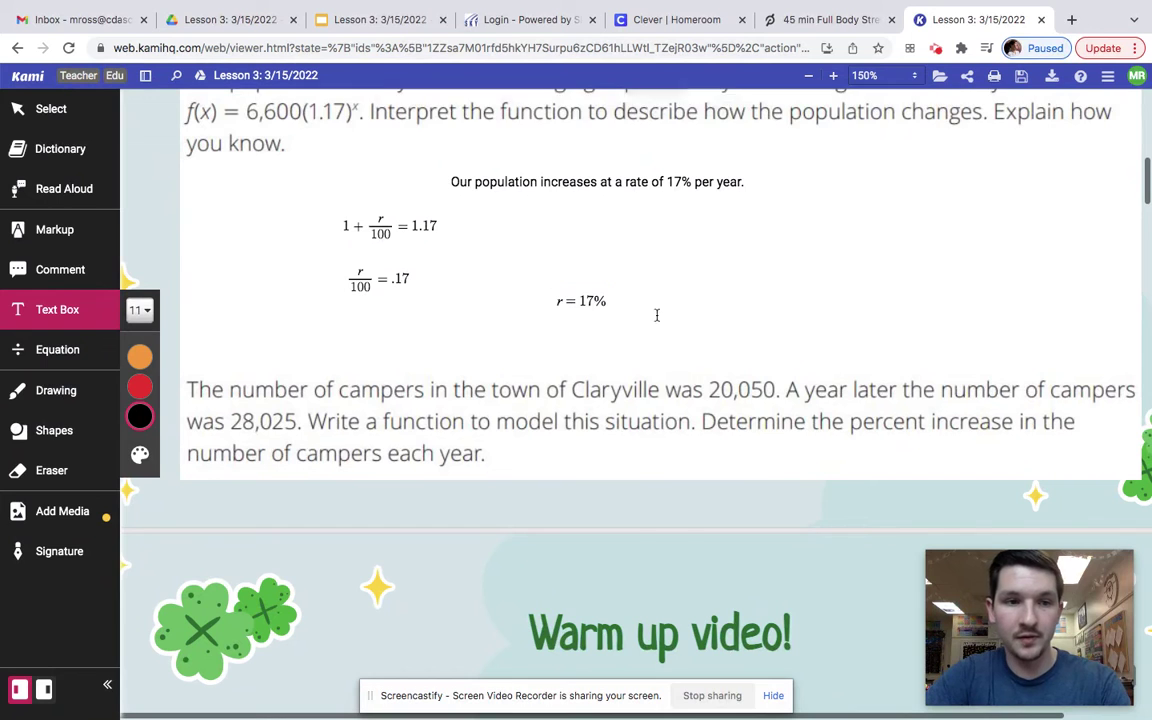
{"action": "left_click", "coordinate": [85, 348]}
{"action": "left_click", "coordinate": [585, 367]}
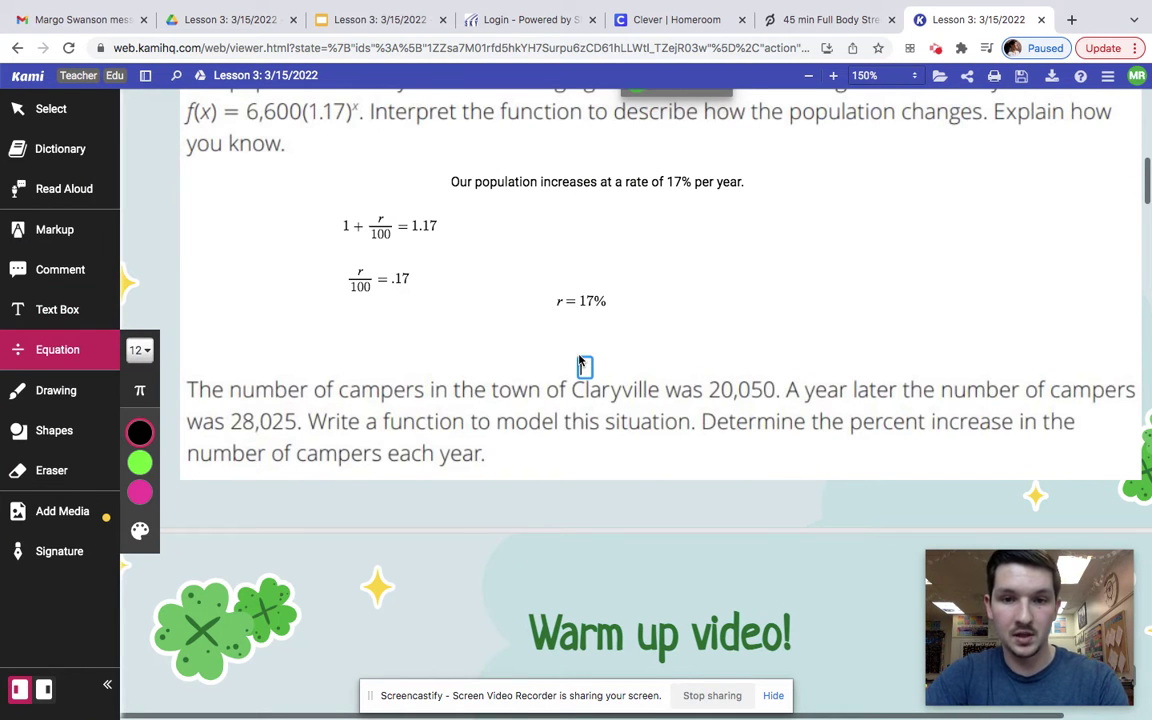
{"action": "type", "text": "20"}
{"action": "key", "text": "BackSpace"}
{"action": "key", "text": "BackSpace"}
{"action": "type", "text": "f(x) = "}
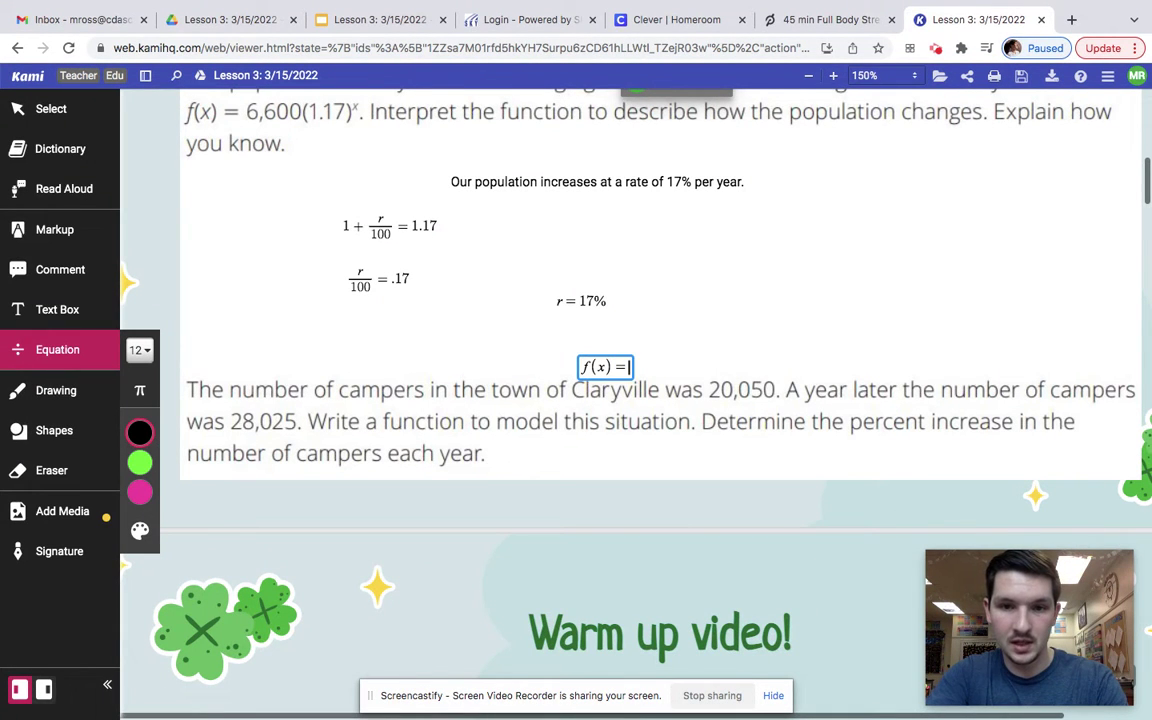
{"action": "type", "text": "20,0"}
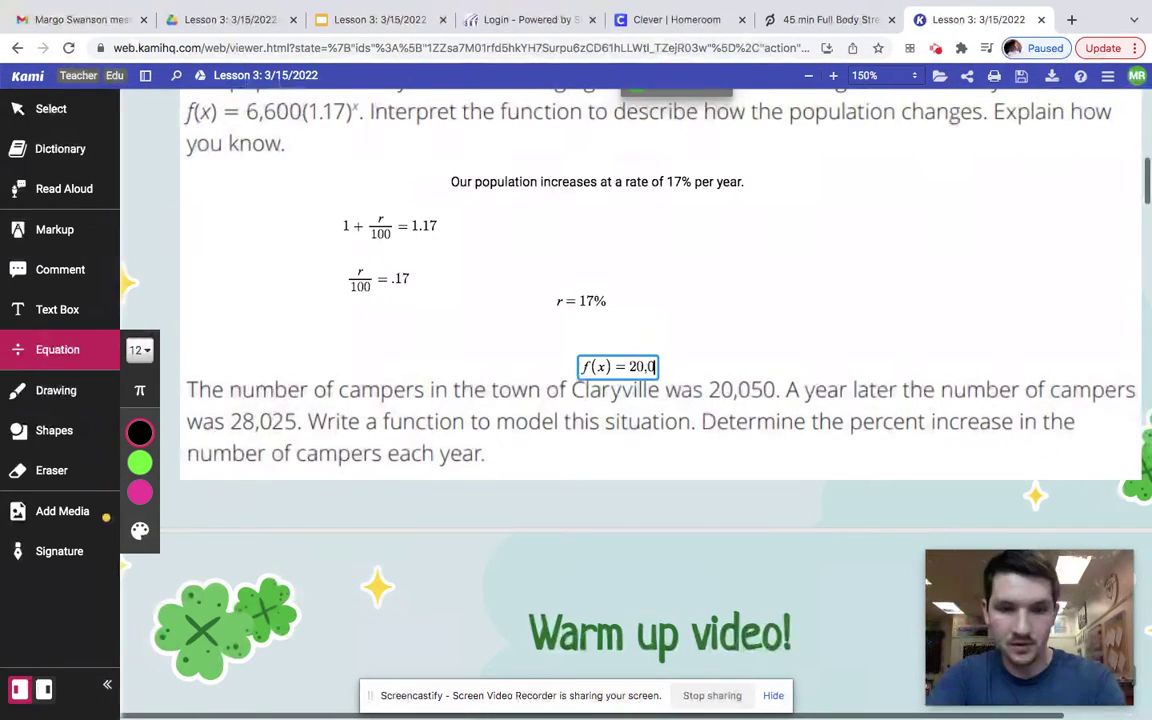
{"action": "type", "text": "50("}
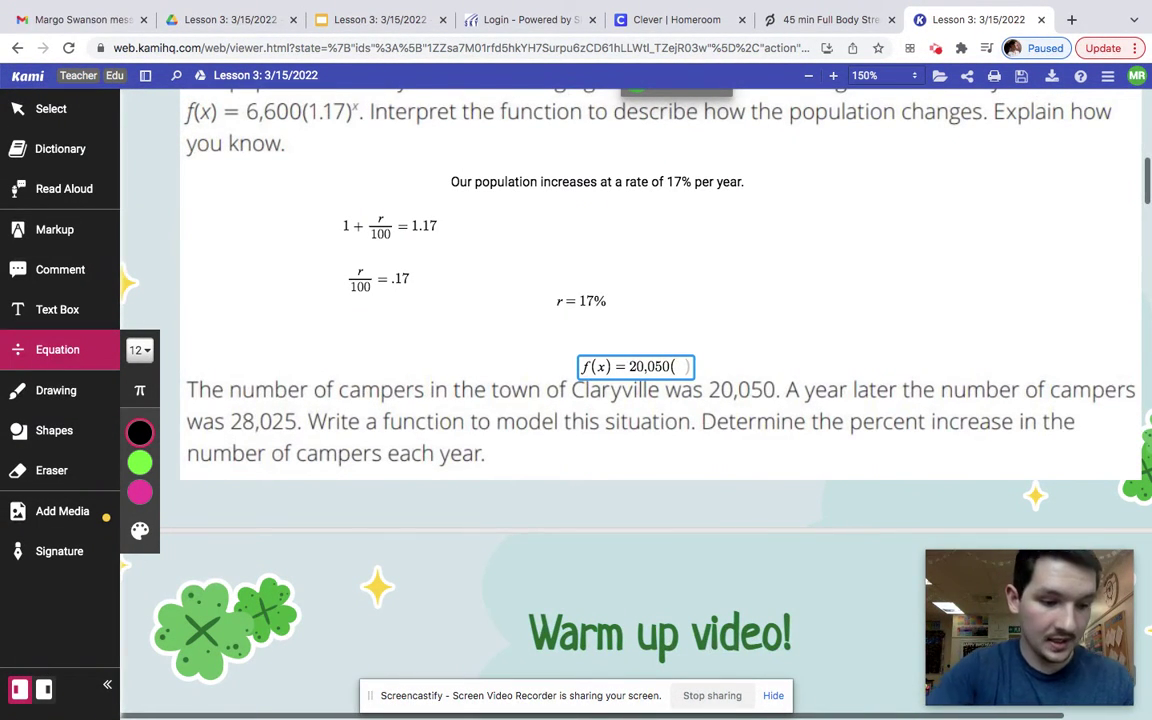
Finish the equation with growth factor 1.3978 raised to x, correcting typos
{"action": "type", "text": "1"}
{"action": "type", "text": ".3"}
{"action": "key", "text": "BackSpace"}
{"action": "key", "text": "BackSpace"}
{"action": "type", "text": ".40"}
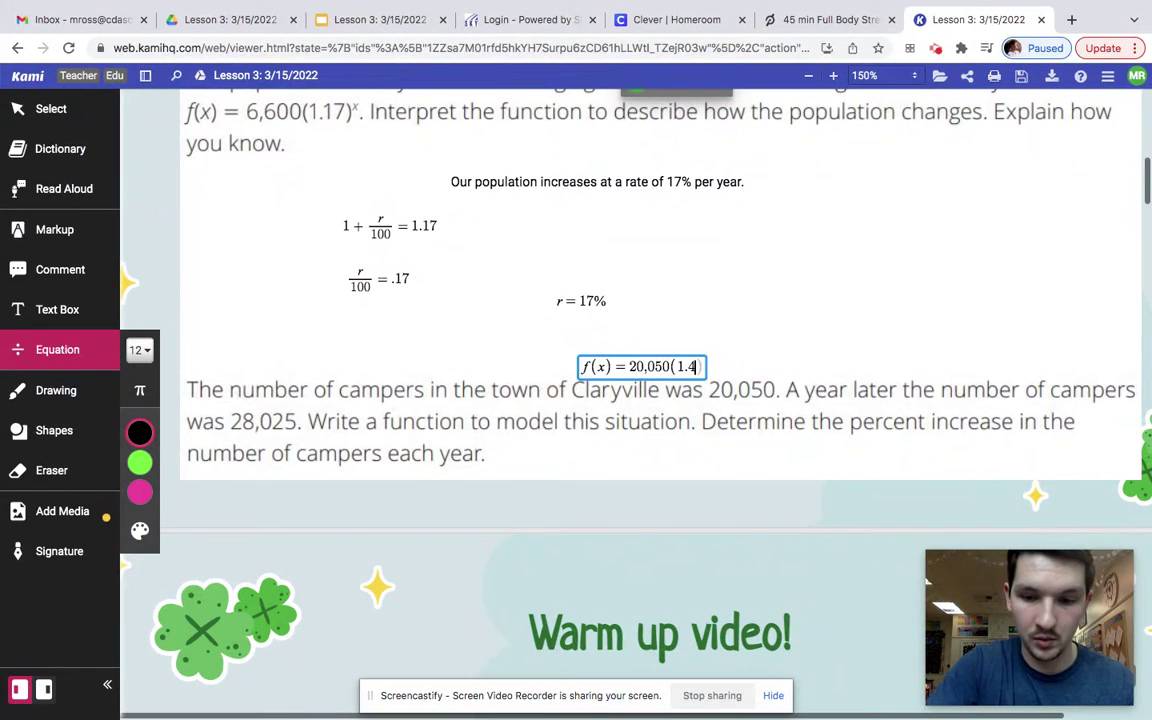
{"action": "key", "text": "BackSpace"}
{"action": "key", "text": "BackSpace"}
{"action": "key", "text": "BackSpace"}
{"action": "type", "text": "."}
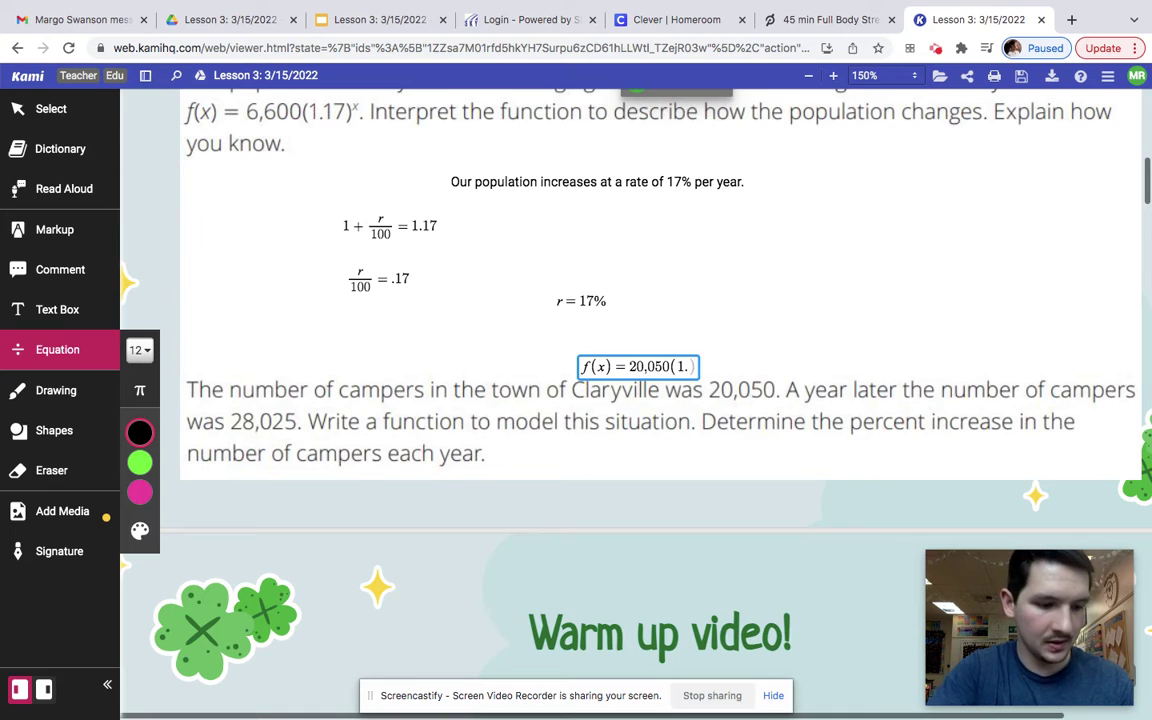
{"action": "type", "text": "3978)"}
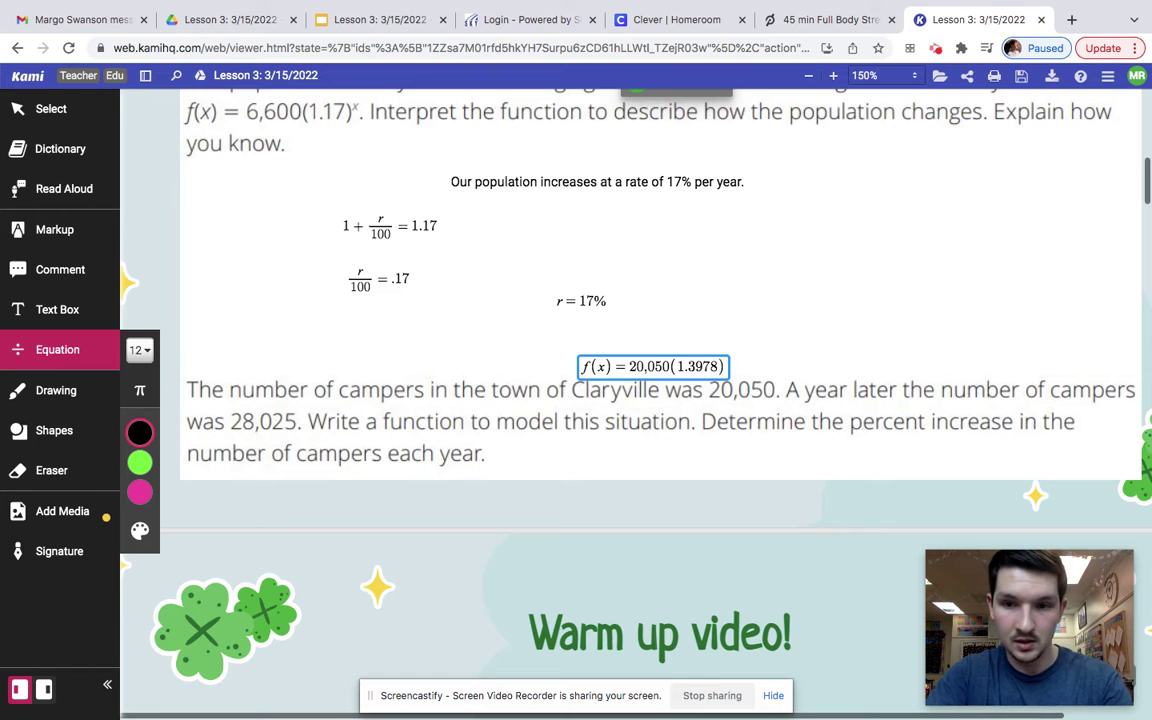
{"action": "type", "text": "^x"}
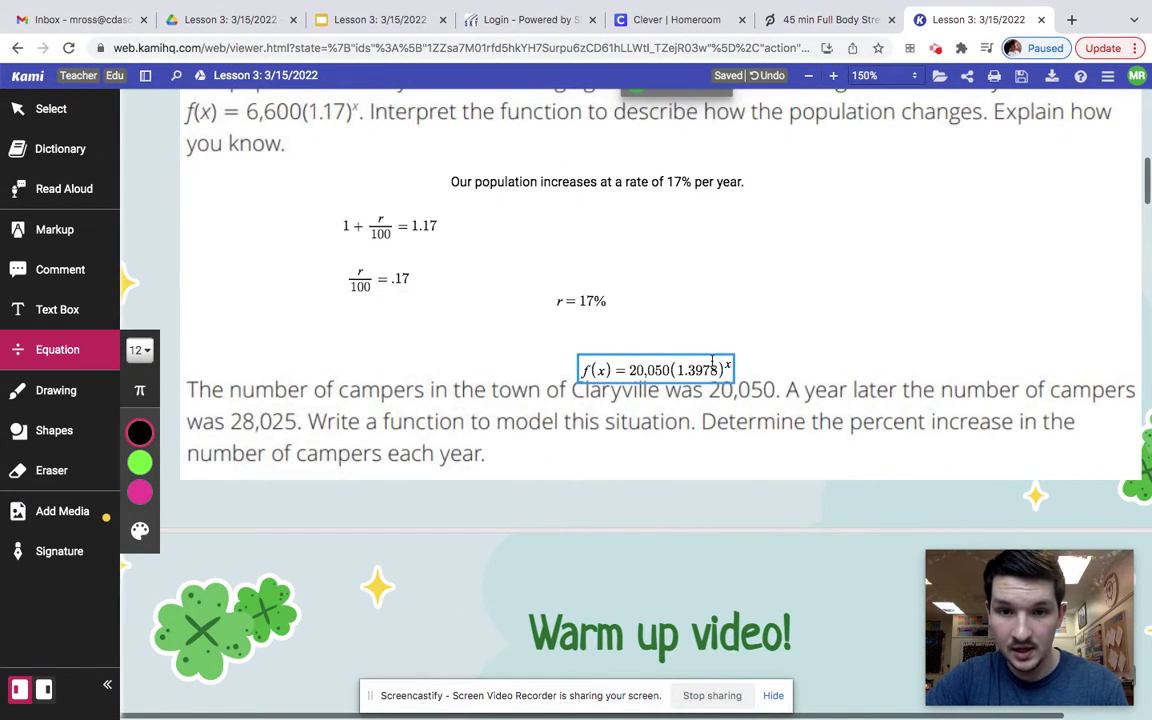
{"action": "left_click", "coordinate": [805, 355]}
Add the equation r/100 = .3978 to the right, above the campers function
{"action": "left_click", "coordinate": [845, 375]}
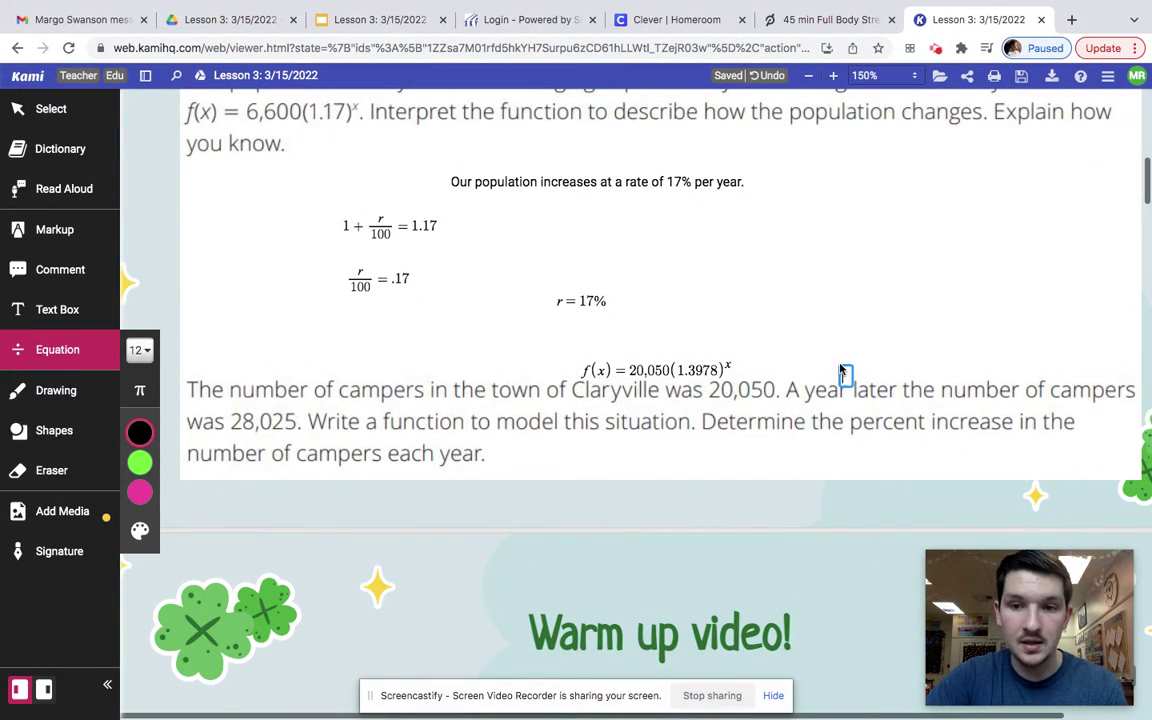
{"action": "left_click", "coordinate": [778, 335]}
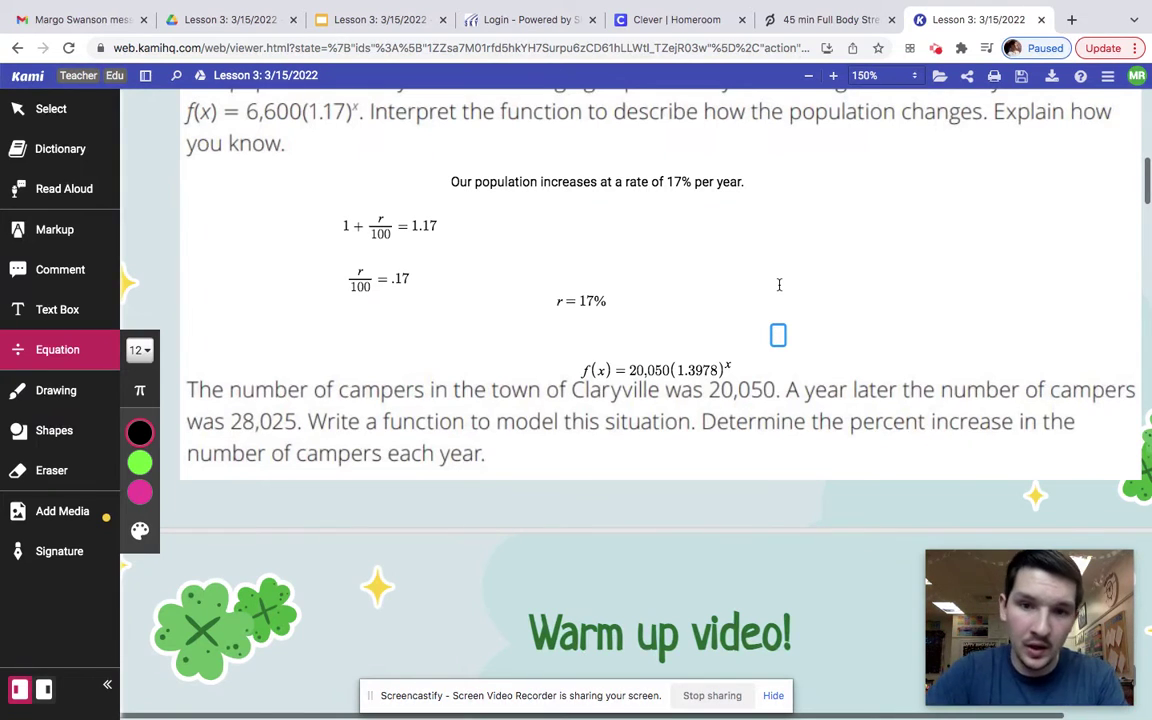
{"action": "type", "text": "r/100"}
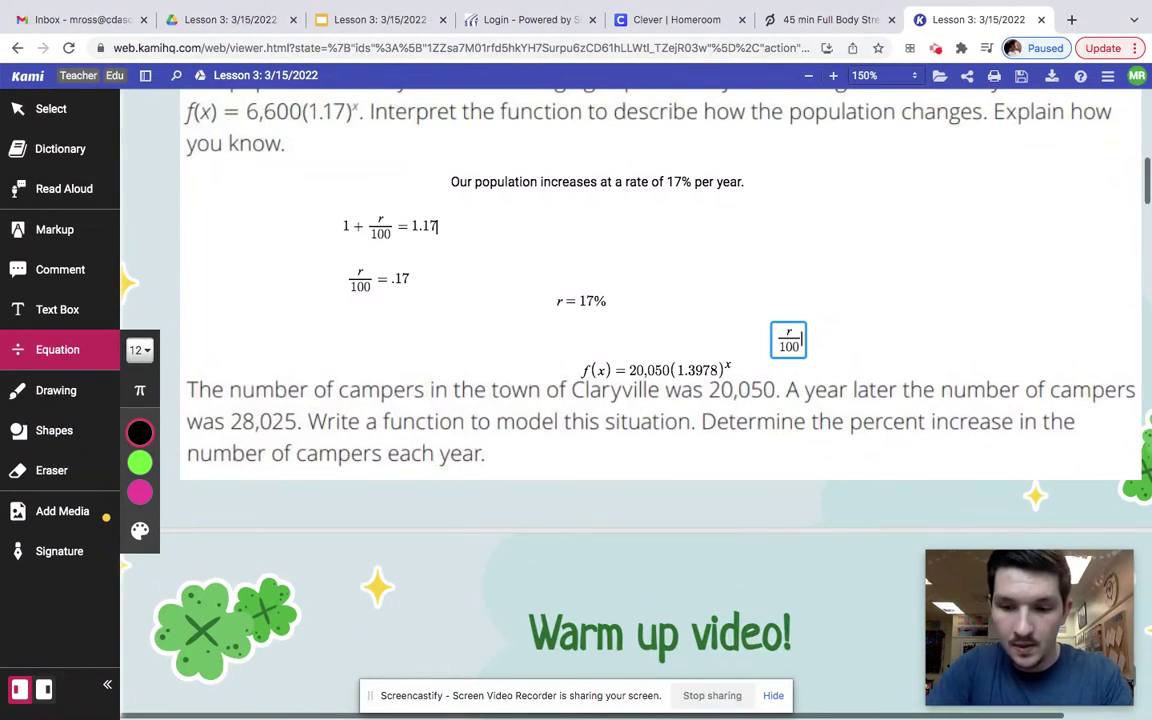
{"action": "key", "text": "Right"}
{"action": "type", "text": "= "}
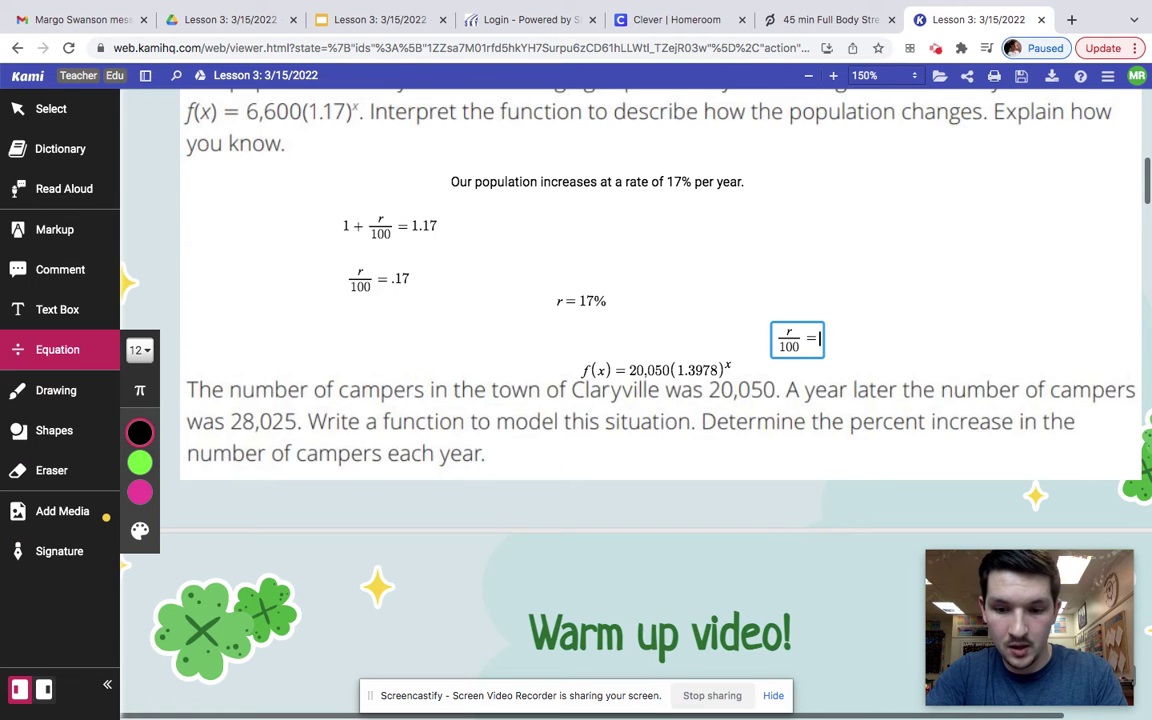
{"action": "type", "text": ".39"}
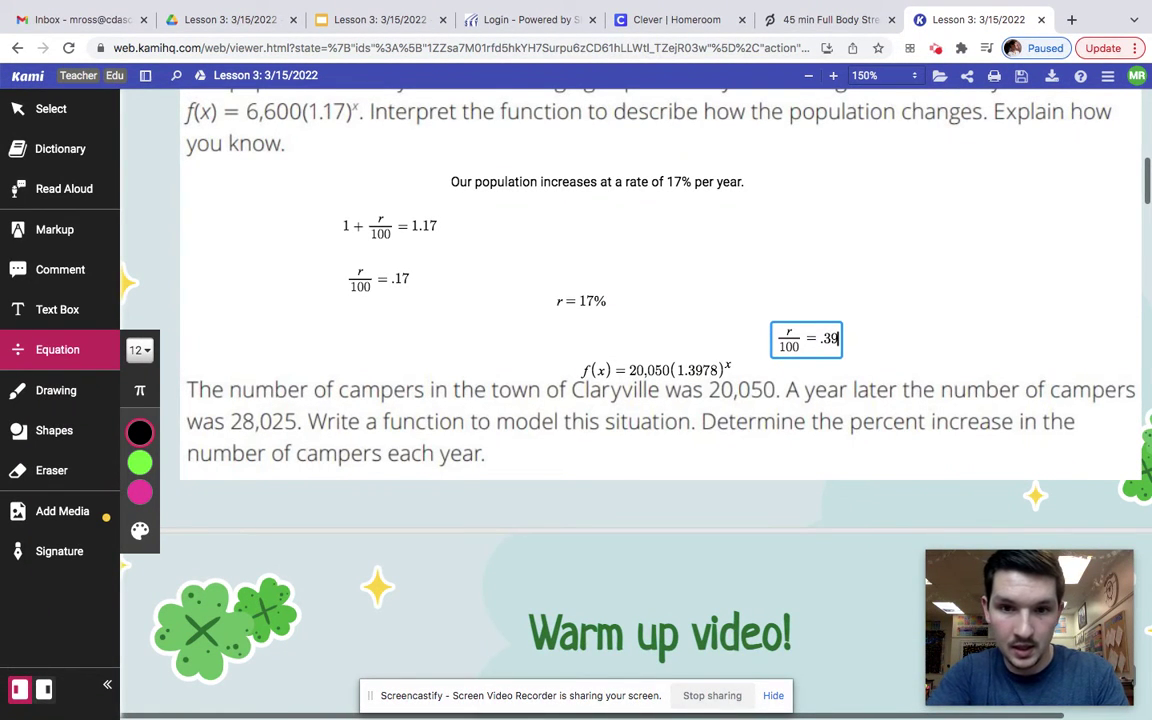
{"action": "type", "text": "78"}
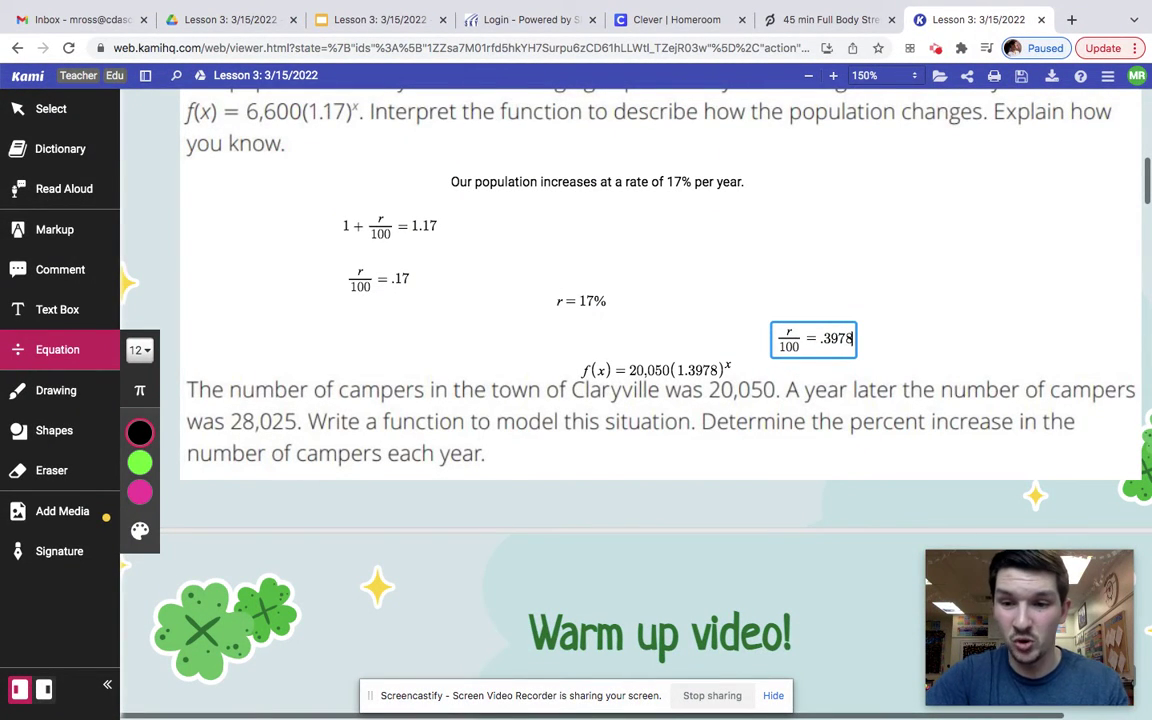
{"action": "left_click", "coordinate": [823, 291]}
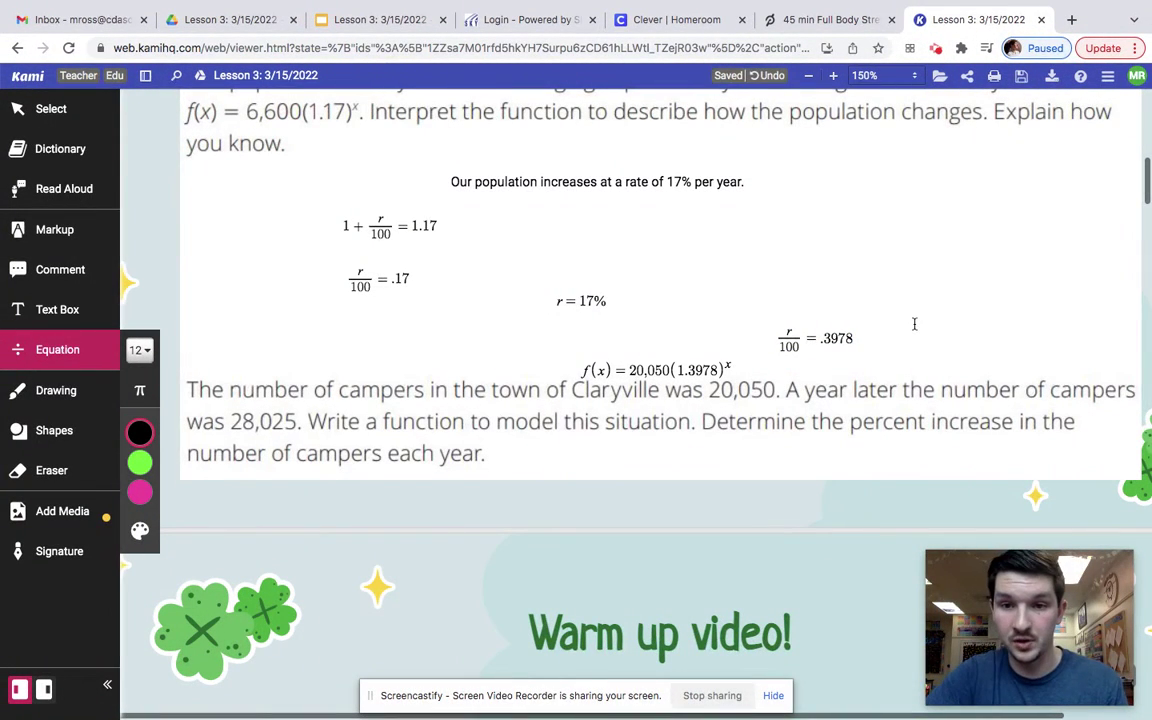
Add a text box reading 'The percent increase is 40% of campers each year.'
{"action": "left_click", "coordinate": [66, 310]}
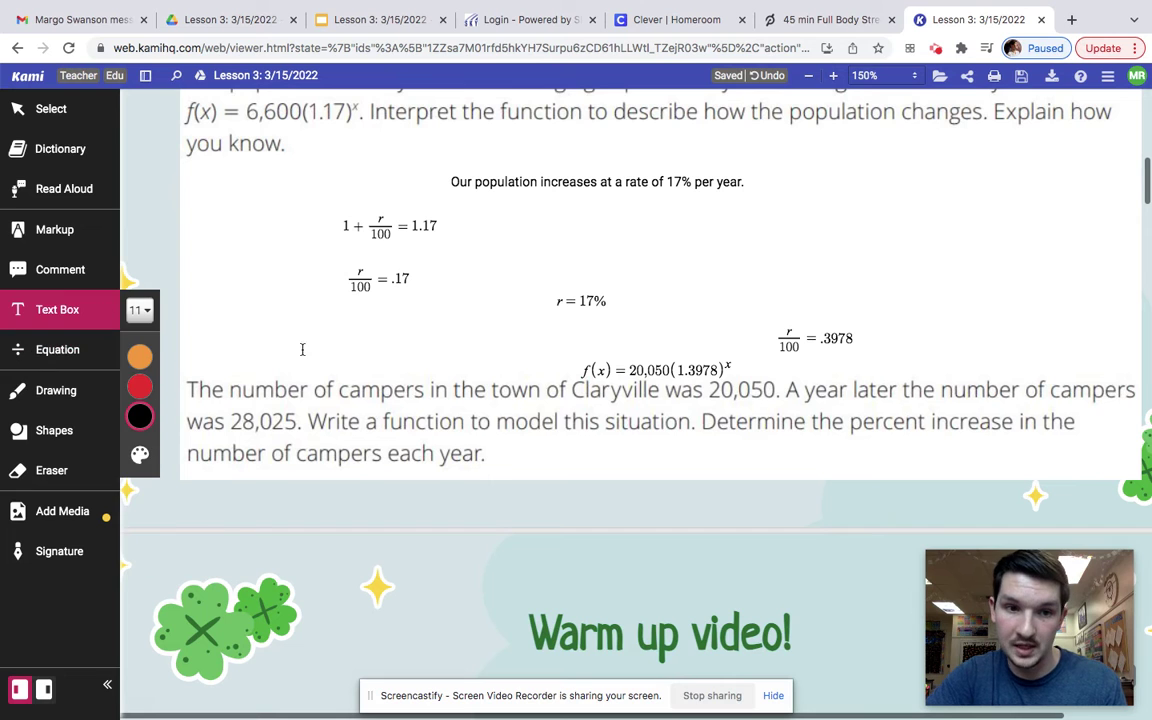
{"action": "left_click", "coordinate": [238, 342]}
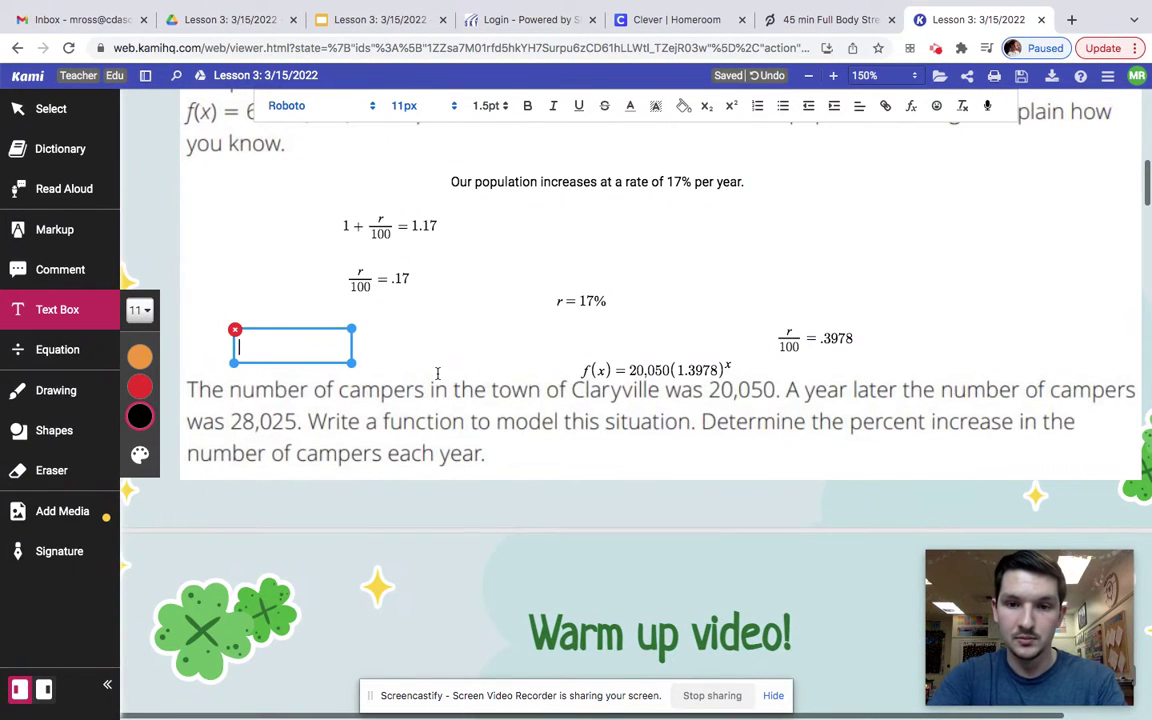
{"action": "type", "text": "The p"}
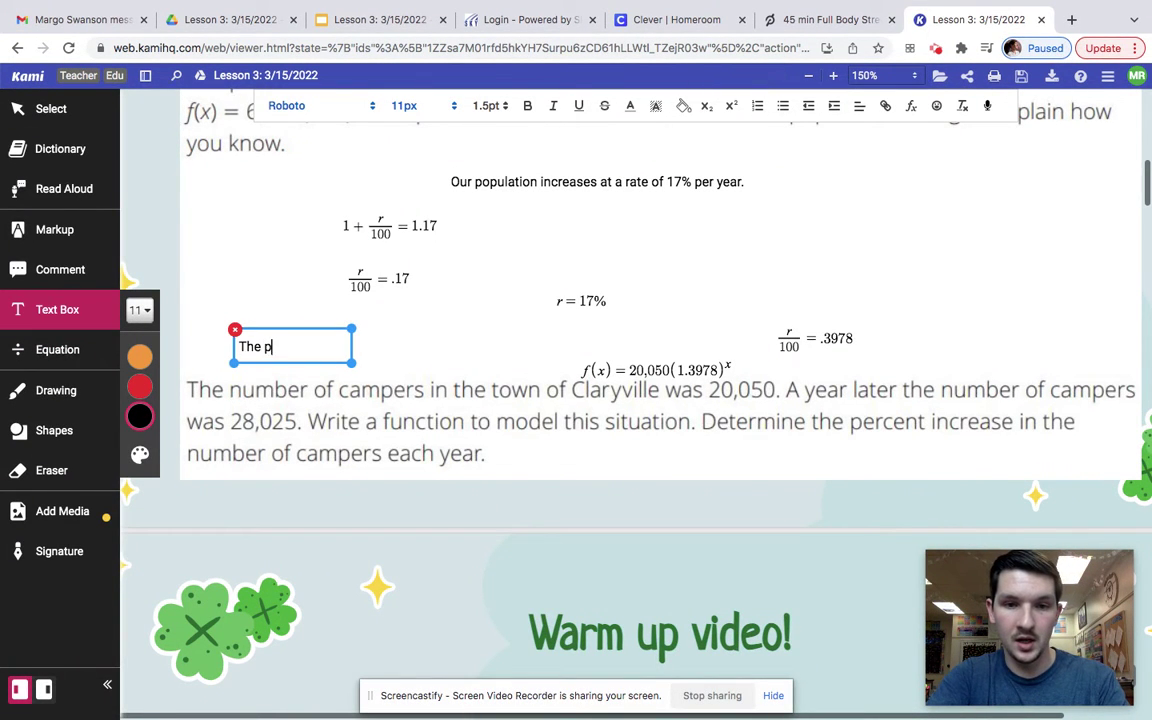
{"action": "type", "text": "ercent incrase"}
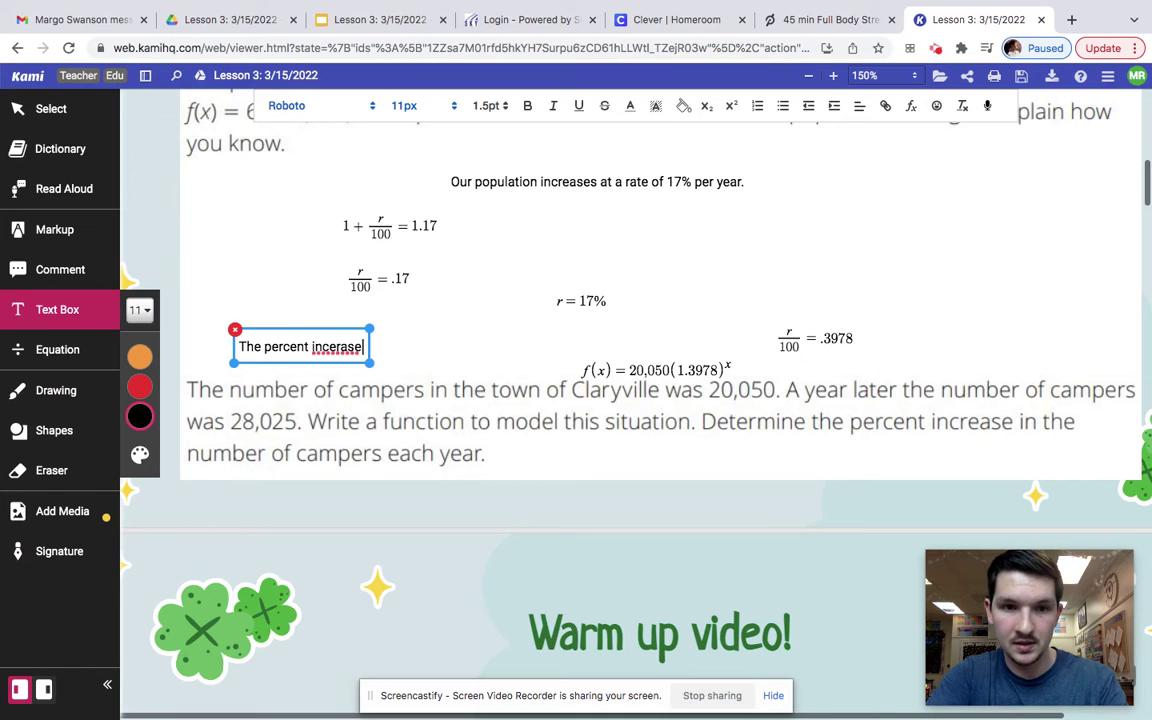
{"action": "key", "text": "BackSpace"}
{"action": "key", "text": "BackSpace"}
{"action": "key", "text": "BackSpace"}
{"action": "type", "text": "ease is"}
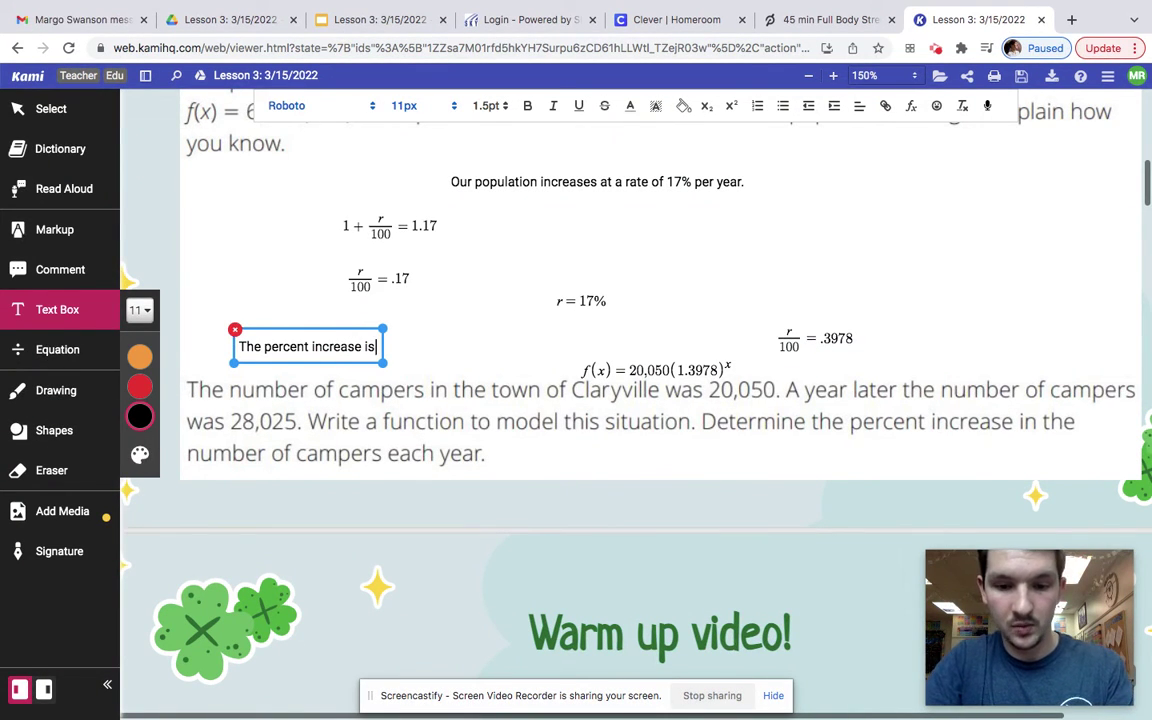
{"action": "type", "text": " 4"}
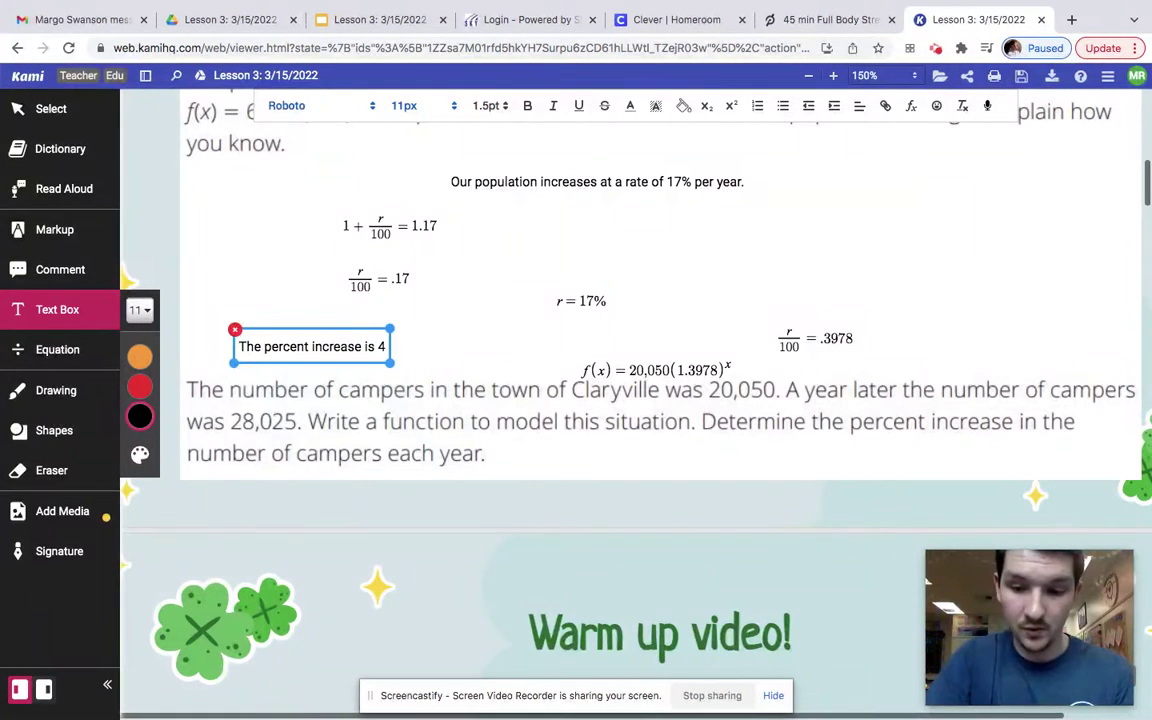
{"action": "type", "text": "0%"}
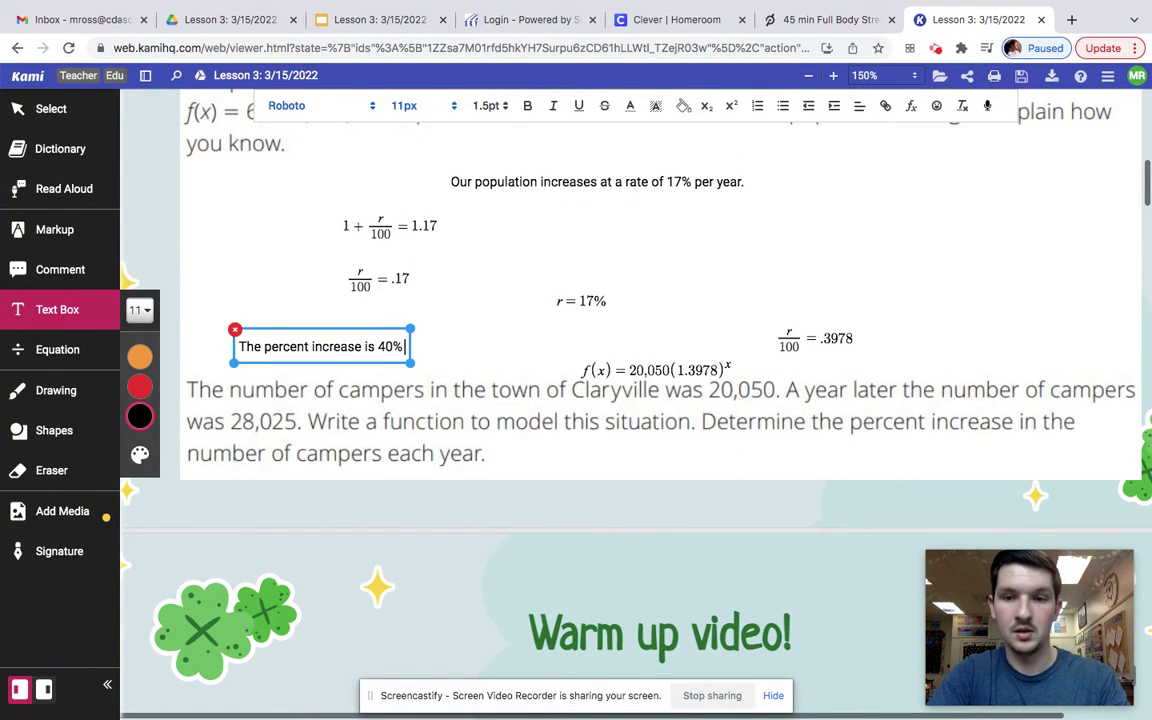
{"action": "type", "text": " of camp"}
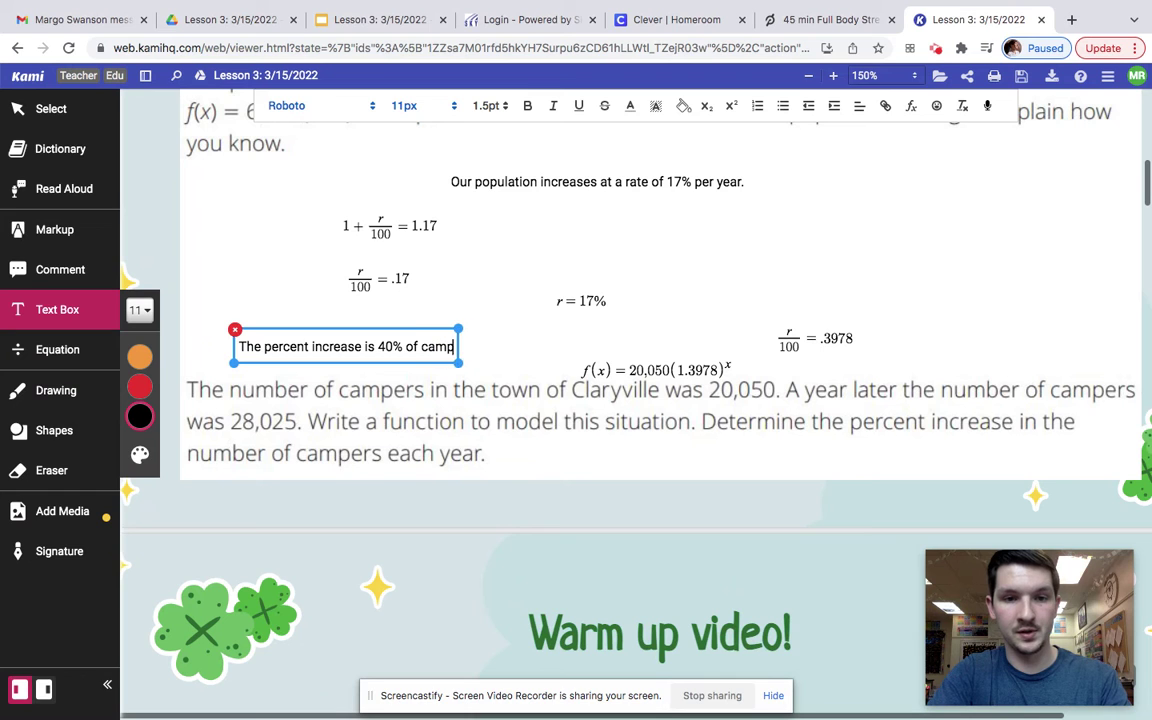
{"action": "type", "text": "ers each year."}
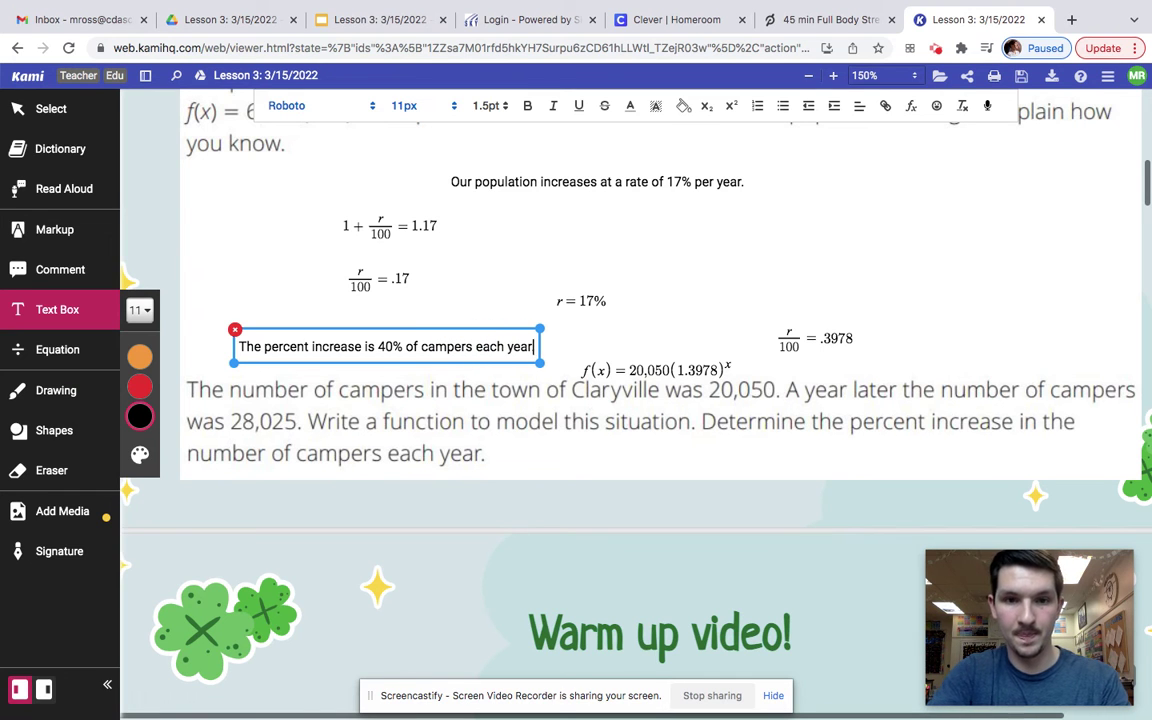